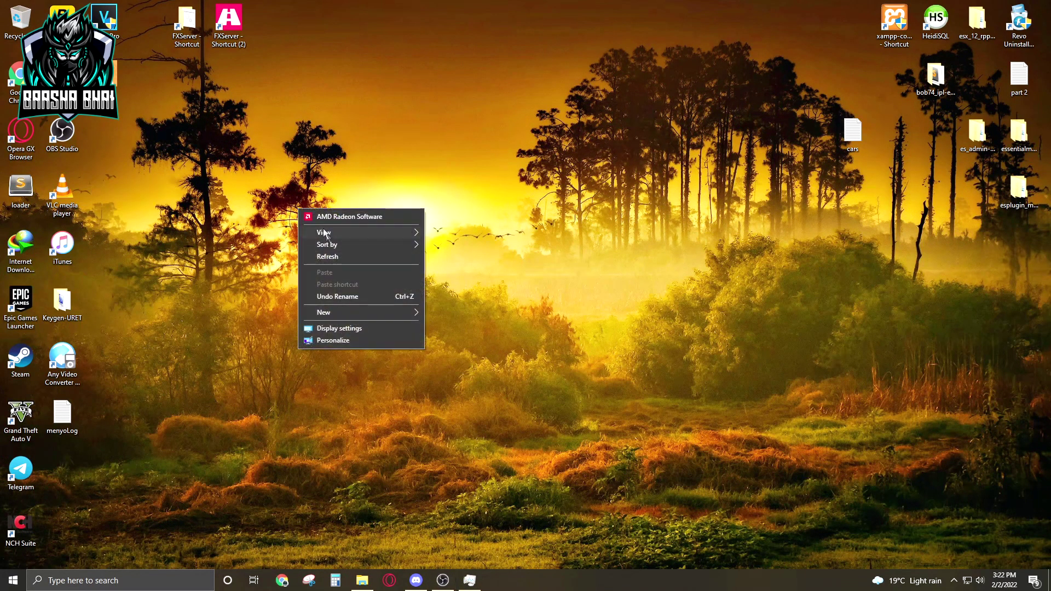
- Refresh the desktop and open the FXServer server folder
{"action": "left_click", "coordinate": [339, 258]}
{"action": "right_click", "coordinate": [350, 208]}
{"action": "left_click", "coordinate": [374, 255]}
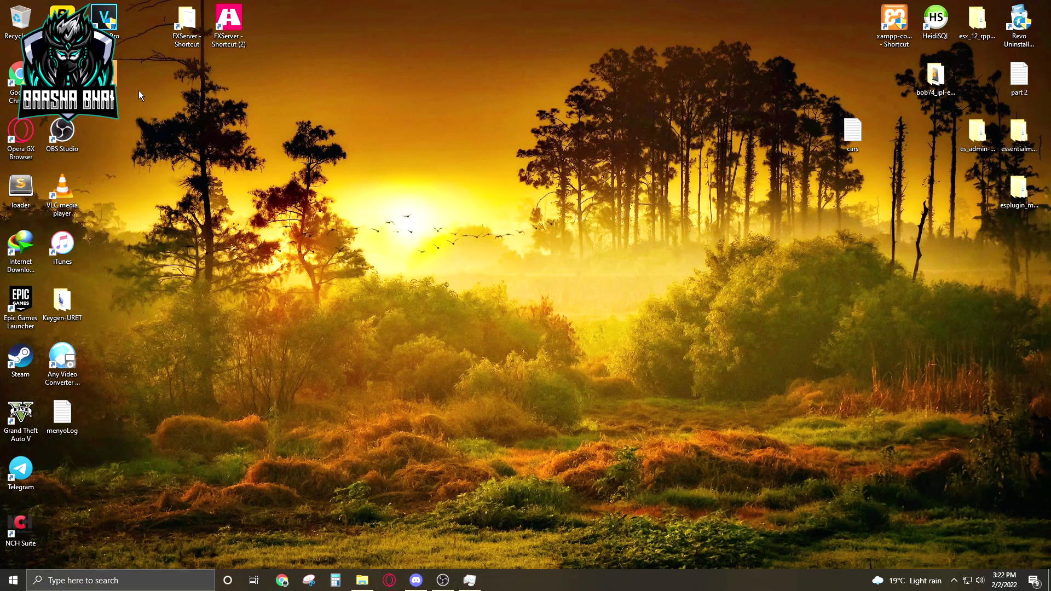
{"action": "double_click", "coordinate": [190, 18]}
- Bring up the XGame-Loading-Screen-FiveM-master window, move it aside, and select Loading-screen
{"action": "left_click", "coordinate": [362, 580]}
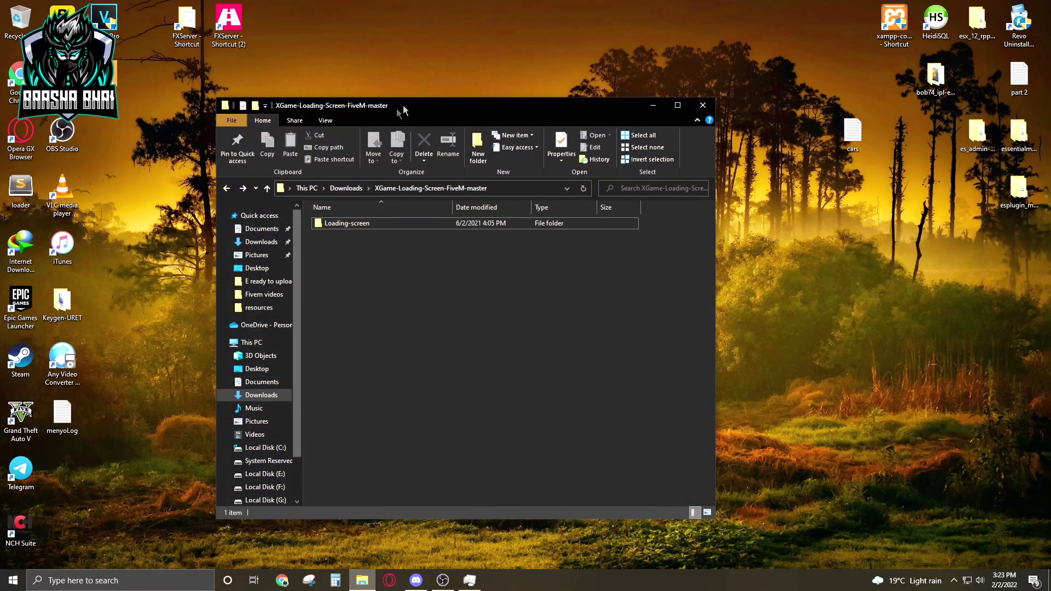
{"action": "left_click_drag", "start_coordinate": [403, 112], "coordinate": [565, 49]}
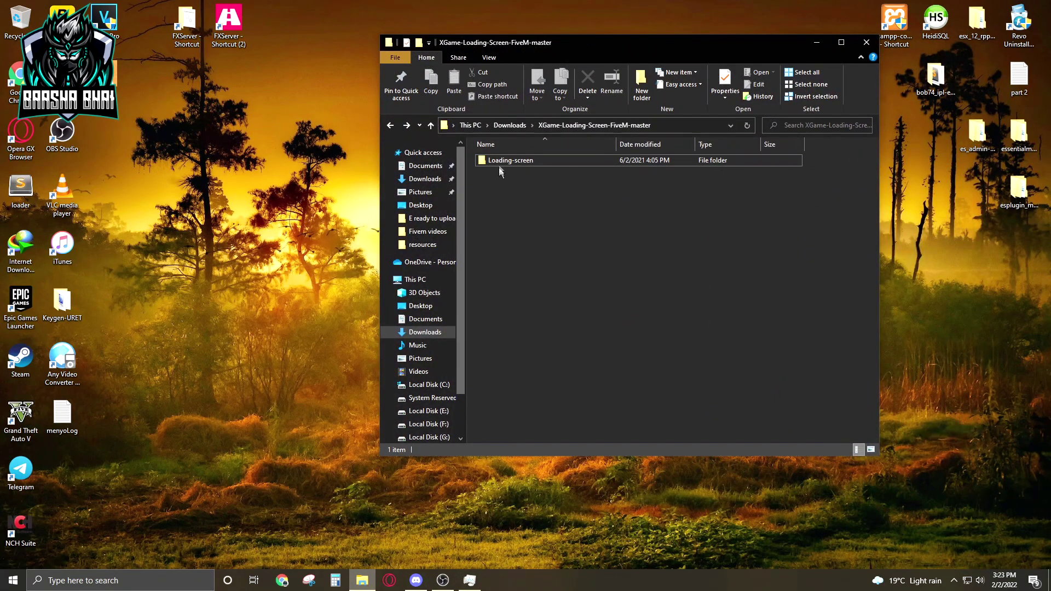
{"action": "left_click", "coordinate": [511, 160]}
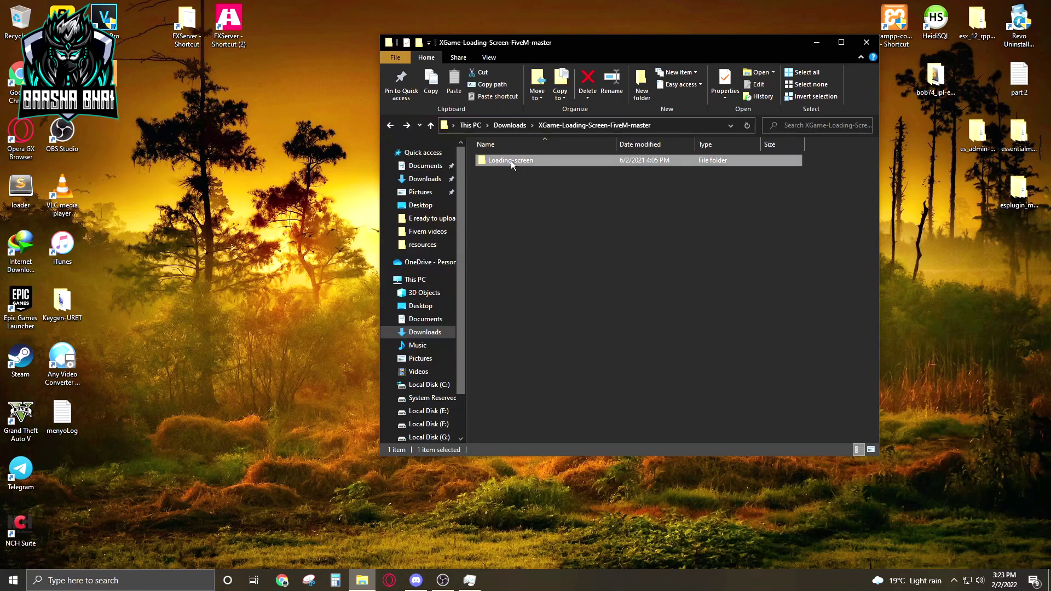
{"action": "left_click", "coordinate": [547, 231]}
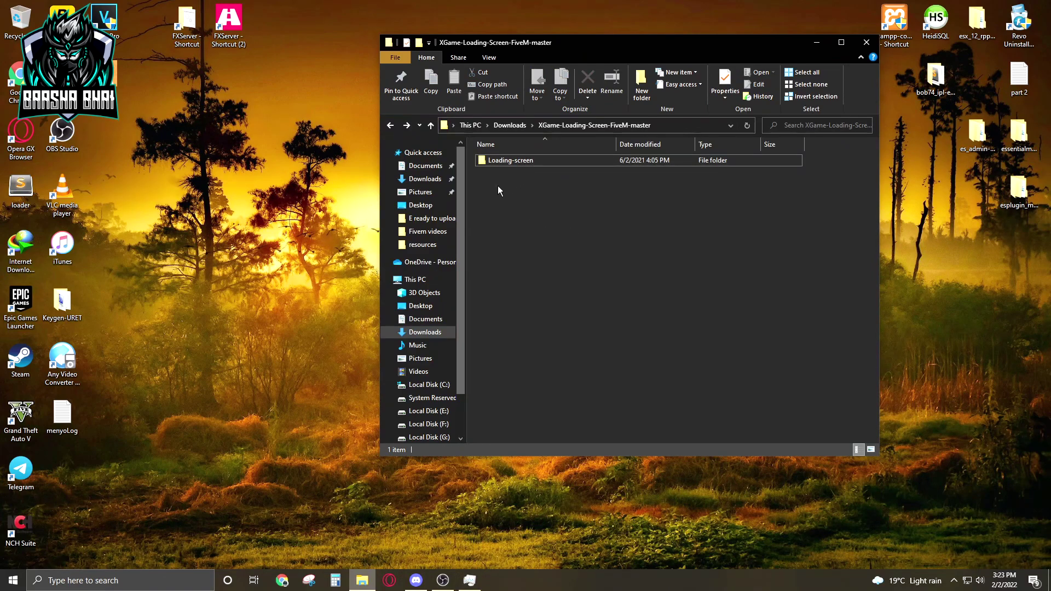
{"action": "left_click", "coordinate": [500, 161]}
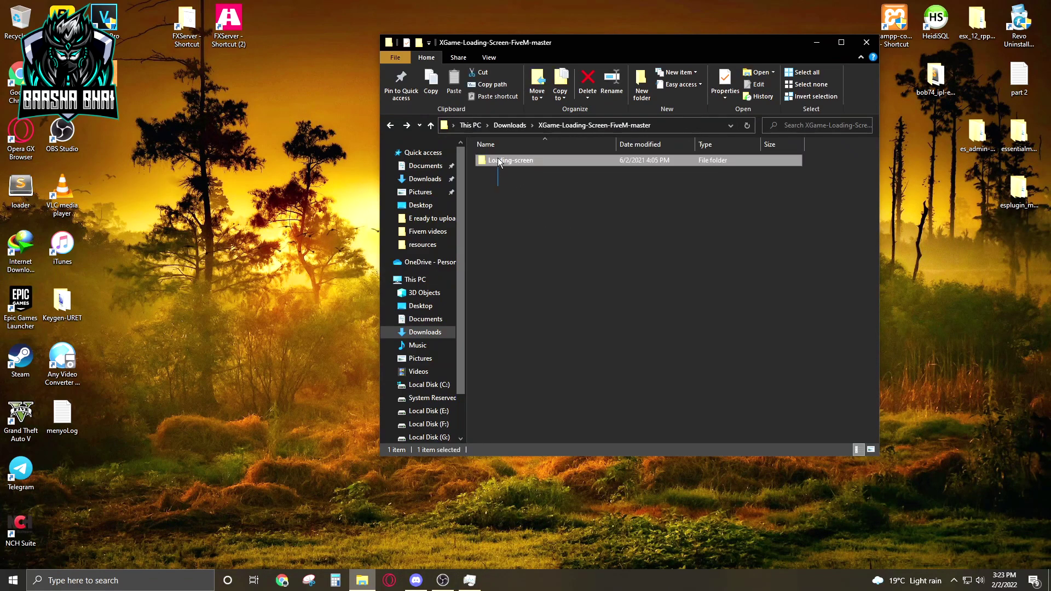
{"action": "left_click", "coordinate": [540, 194]}
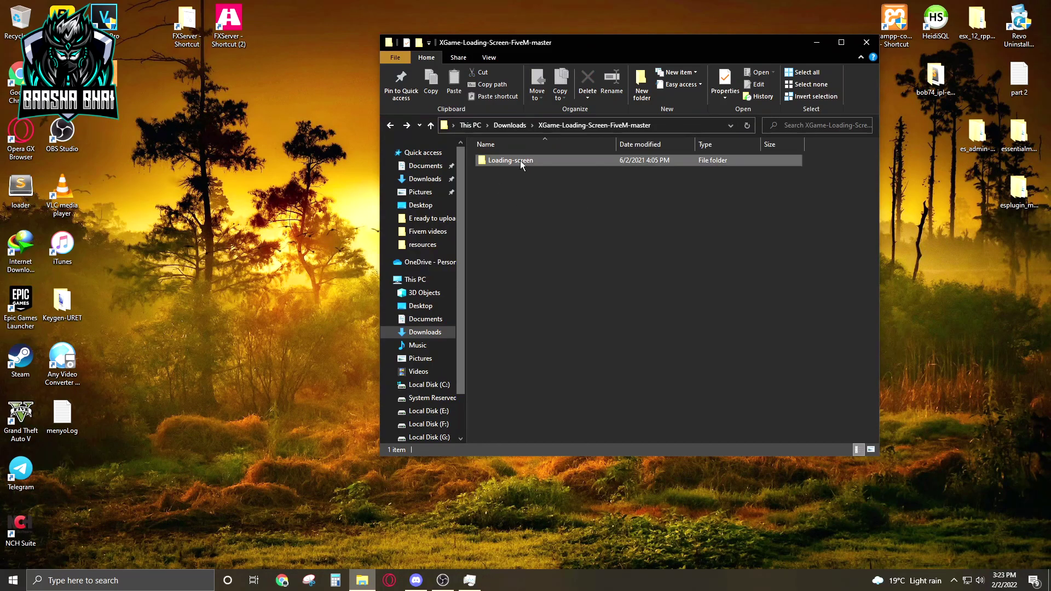
{"action": "left_click", "coordinate": [186, 28]}
- Open FXServer in a second window, with the download window left and FXServer right
{"action": "double_click", "coordinate": [186, 28]}
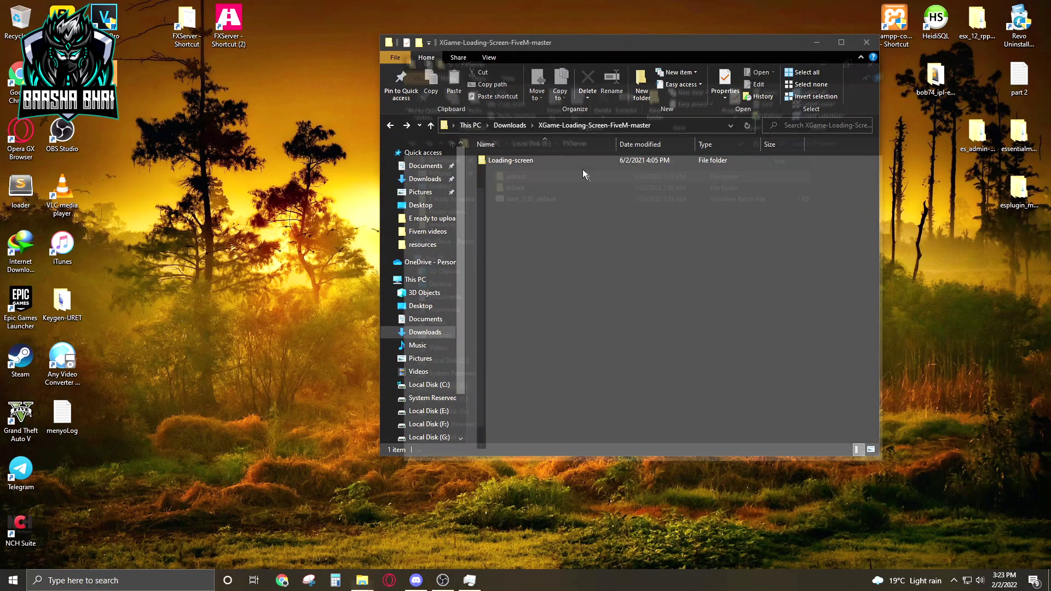
{"action": "left_click_drag", "start_coordinate": [575, 43], "coordinate": [504, 79]}
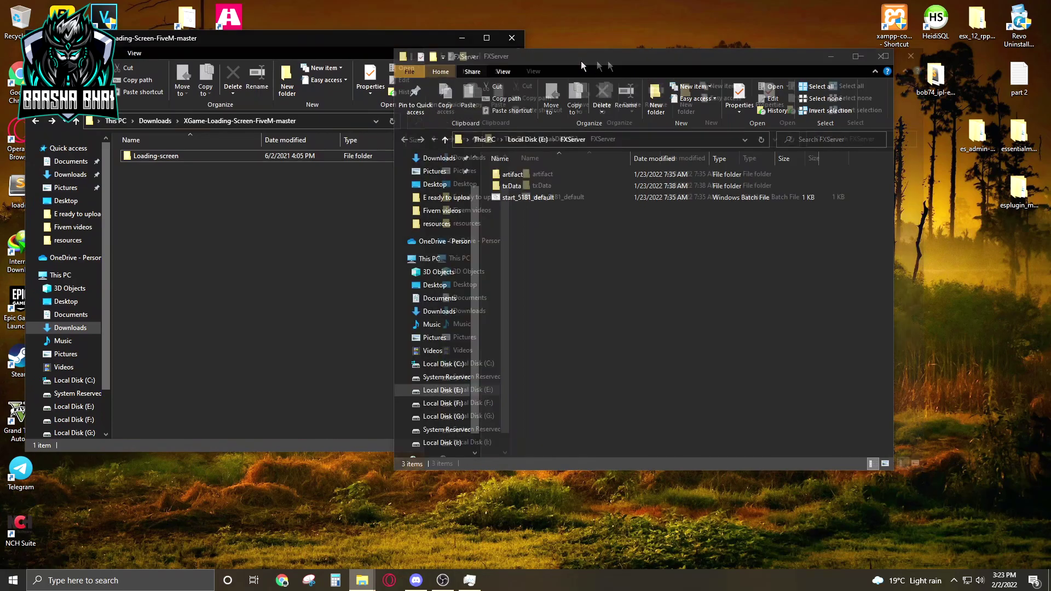
{"action": "left_click_drag", "start_coordinate": [581, 61], "coordinate": [714, 48]}
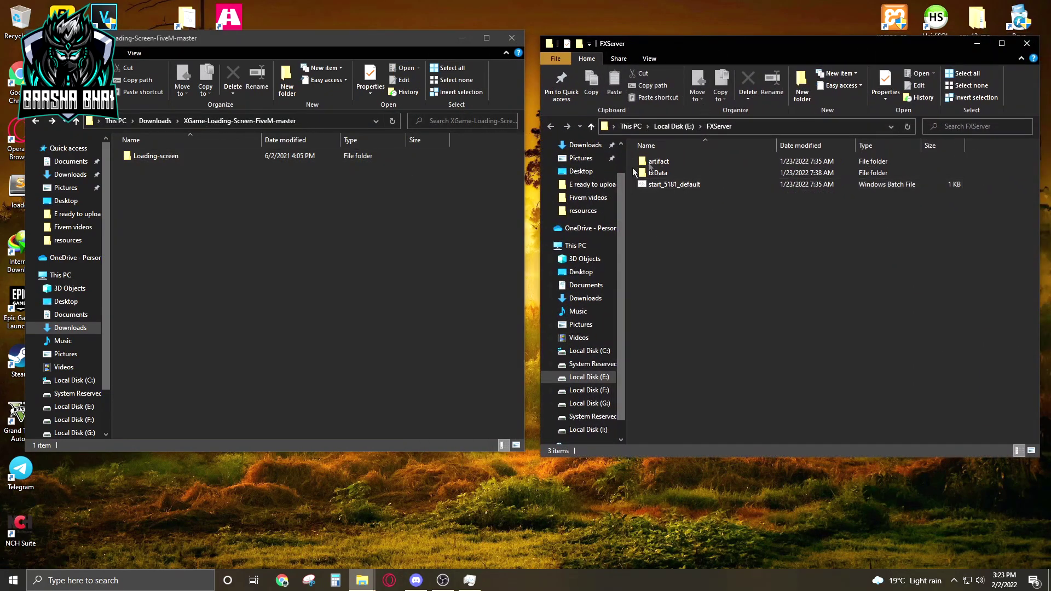
- Browse the FXServer window to txData > CFXDefault_ECBF73.base > resources
{"action": "left_click", "coordinate": [663, 175]}
{"action": "double_click", "coordinate": [662, 174]}
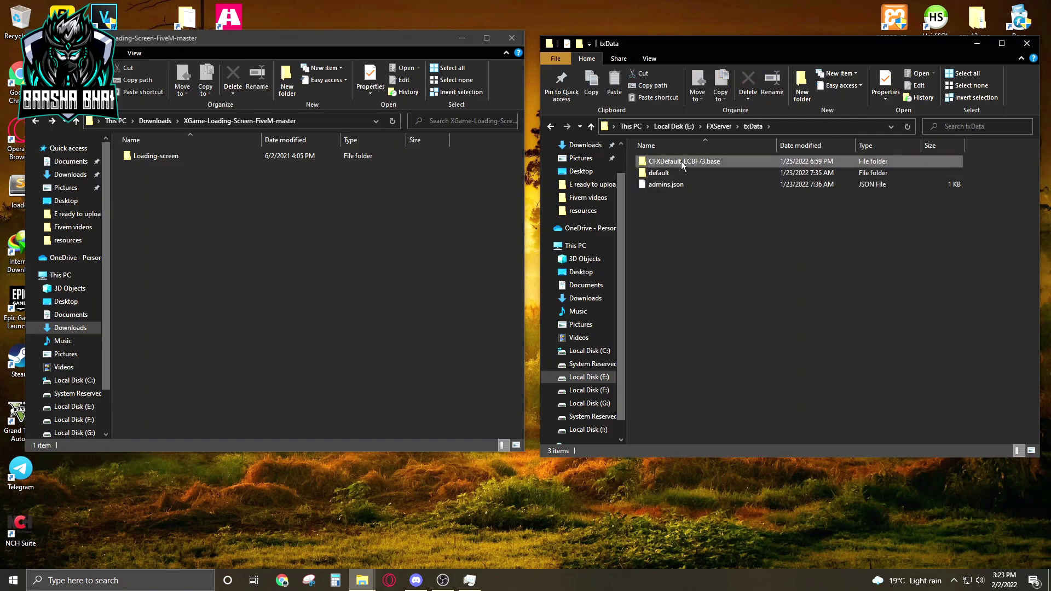
{"action": "double_click", "coordinate": [676, 161]}
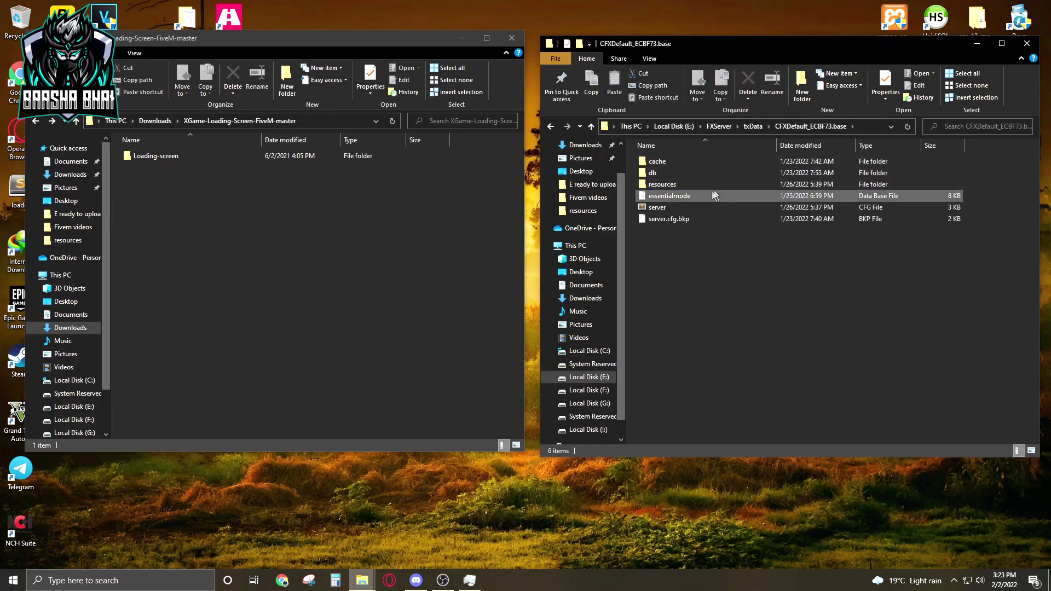
{"action": "double_click", "coordinate": [661, 184]}
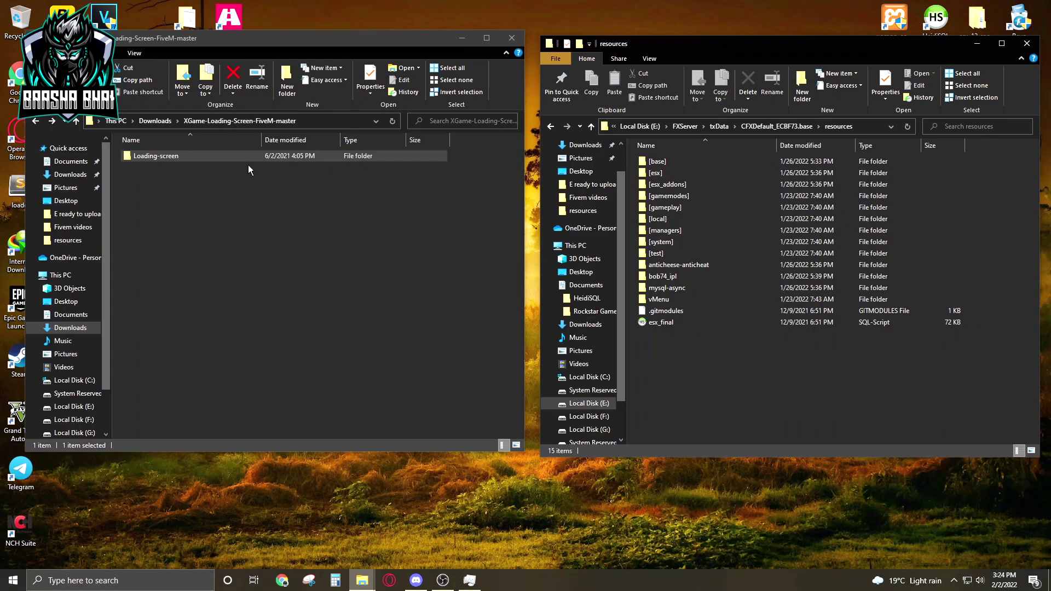
{"action": "right_click", "coordinate": [652, 373]}
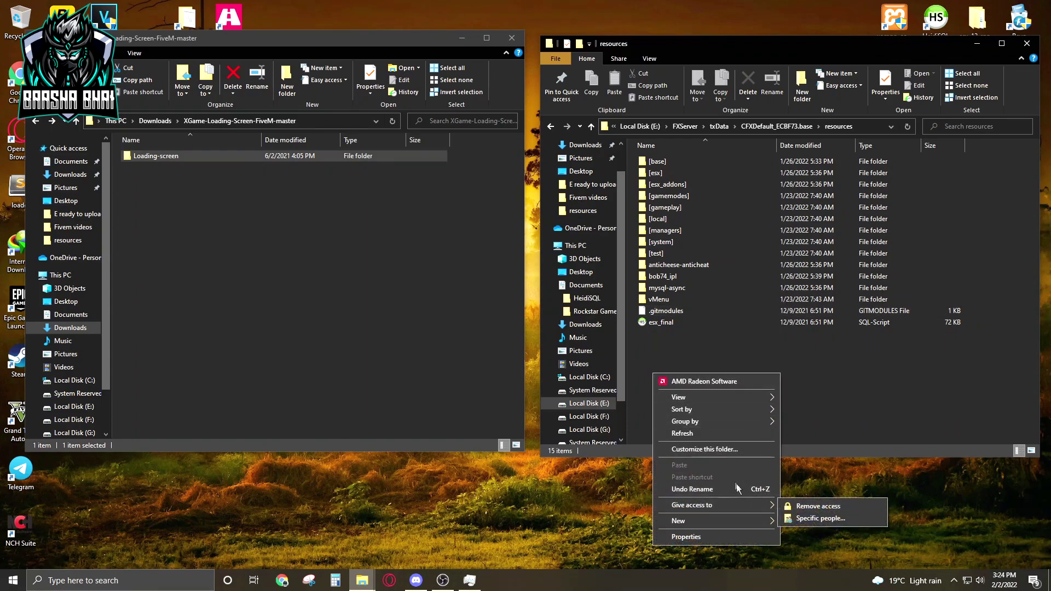
- Create a new folder named [scripts] in resources and open it
{"action": "mouse_move", "coordinate": [678, 521]}
{"action": "left_click", "coordinate": [805, 444]}
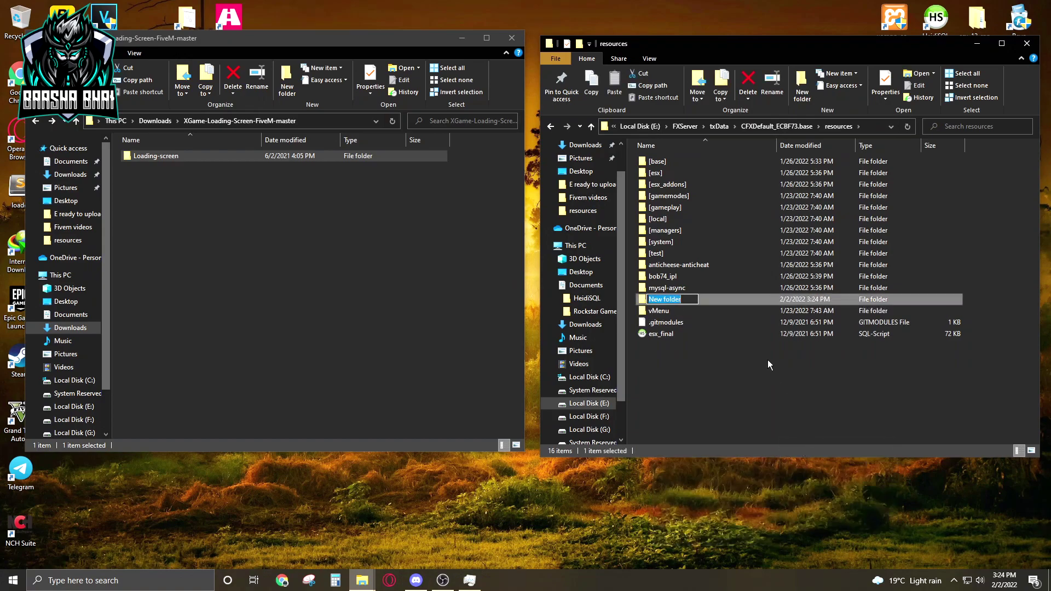
{"action": "type", "text": "["}
{"action": "type", "text": "script"}
{"action": "type", "text": "s"}
{"action": "type", "text": "]"}
{"action": "key", "text": "Return"}
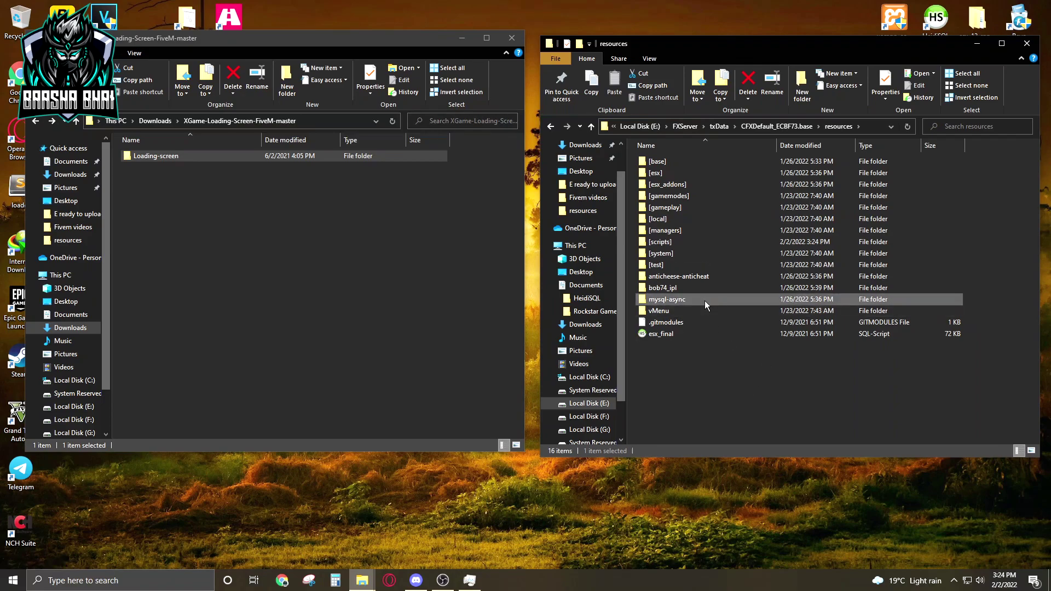
{"action": "left_click", "coordinate": [662, 241]}
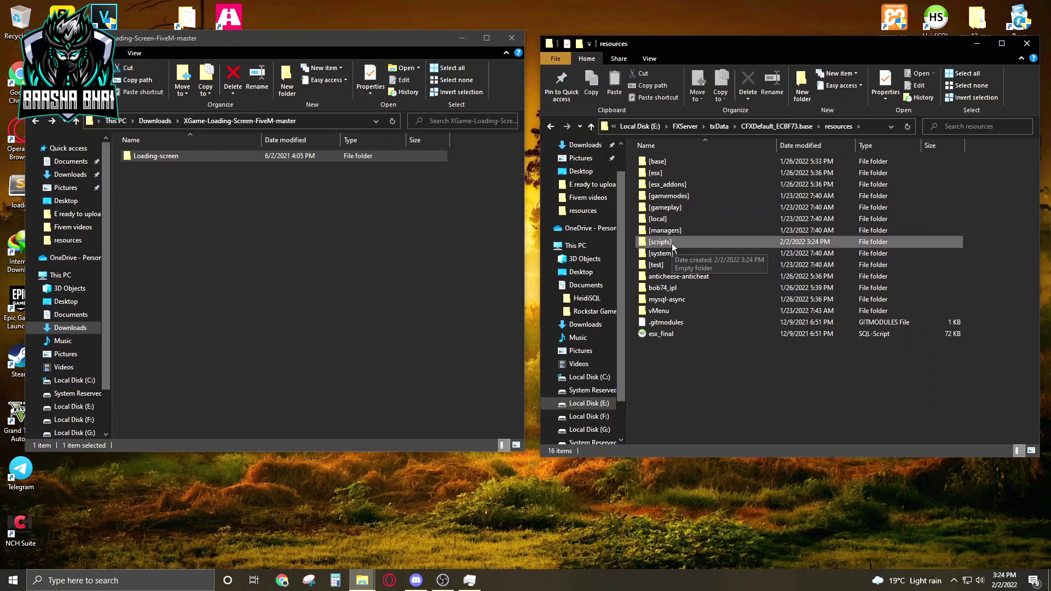
{"action": "double_click", "coordinate": [672, 243]}
- Copy the downloaded Loading-screen folder into [scripts]
{"action": "left_click", "coordinate": [153, 157]}
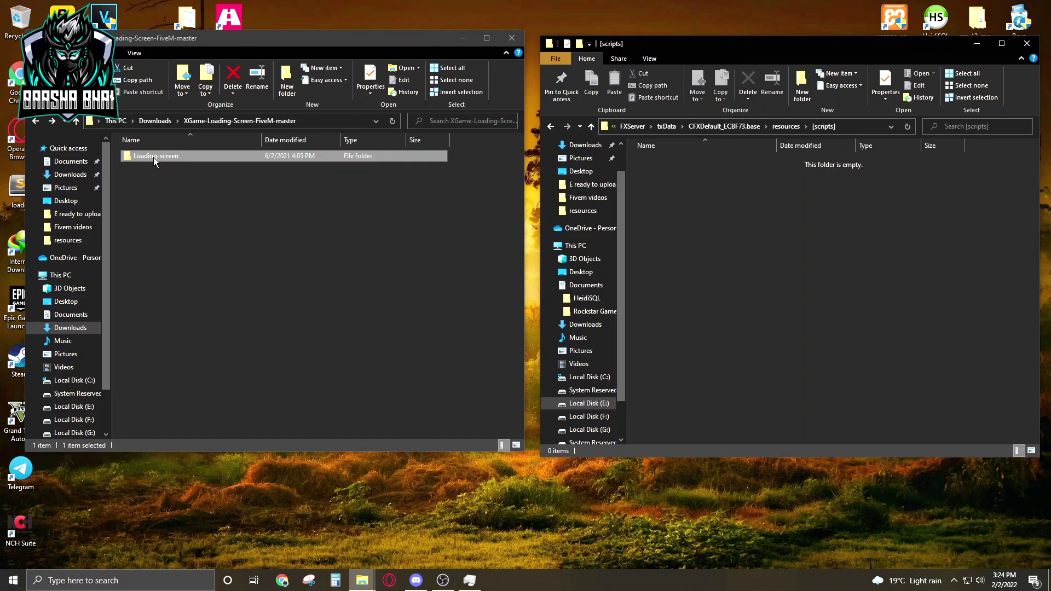
{"action": "left_click_drag", "start_coordinate": [146, 153], "coordinate": [740, 276]}
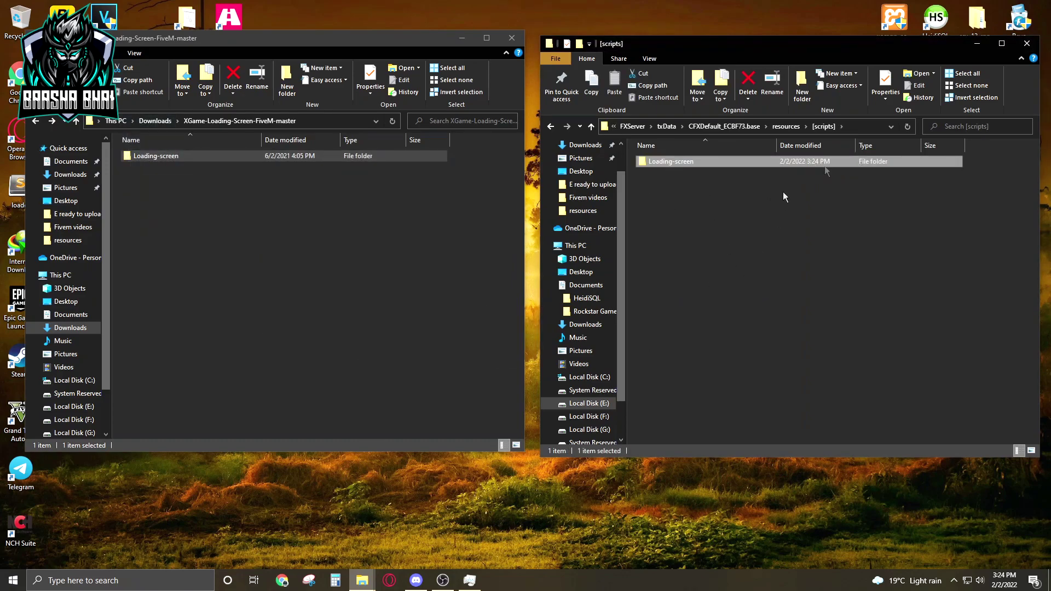
{"action": "left_click", "coordinate": [681, 195]}
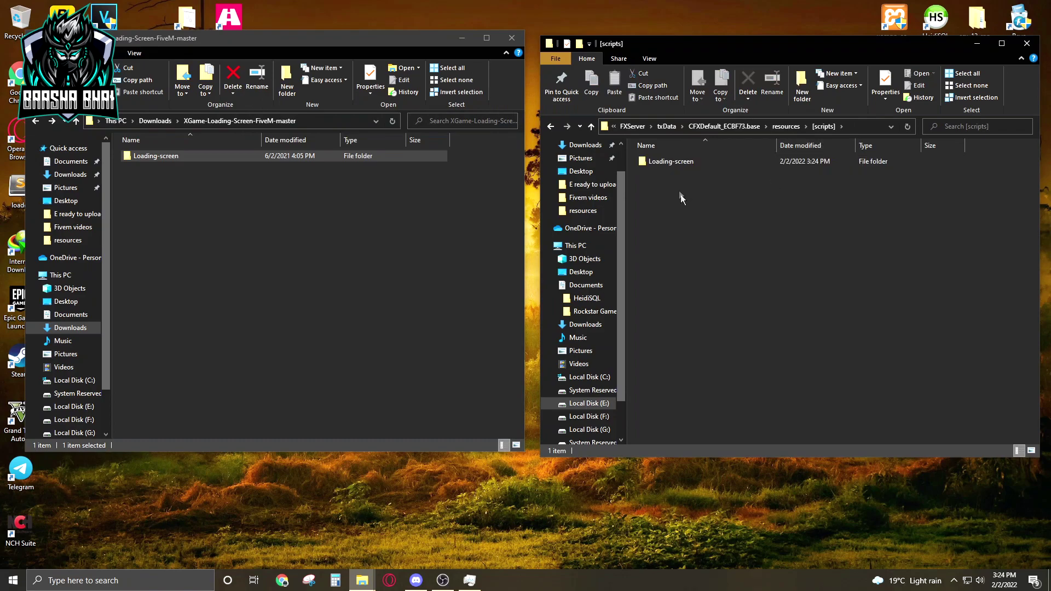
{"action": "left_click", "coordinate": [667, 164]}
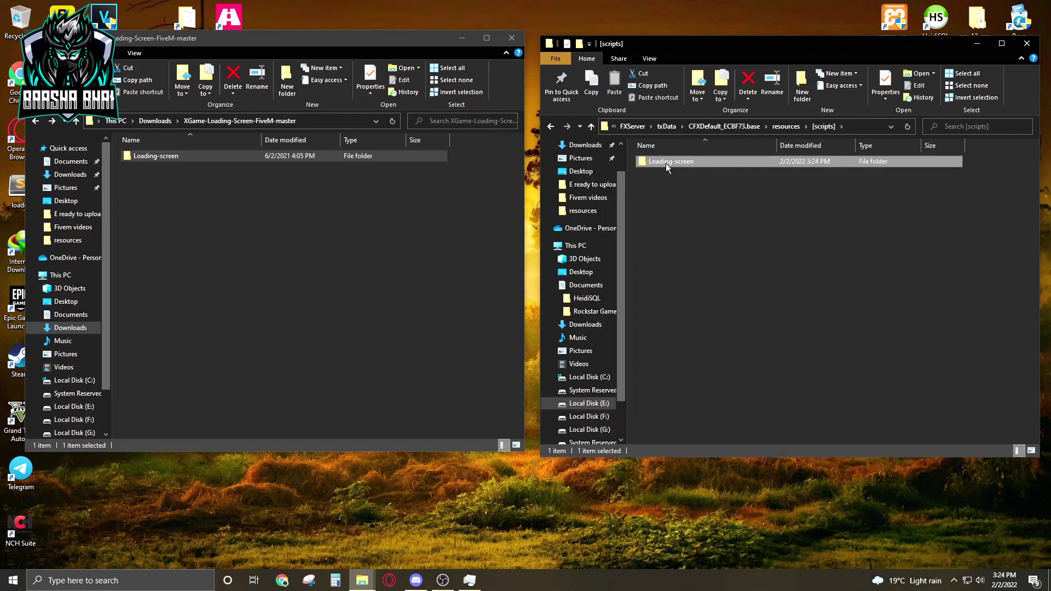
- Keep the copied folder named Loading-screen and return to CFXDefault_ECBF73.base
{"action": "left_click", "coordinate": [666, 163]}
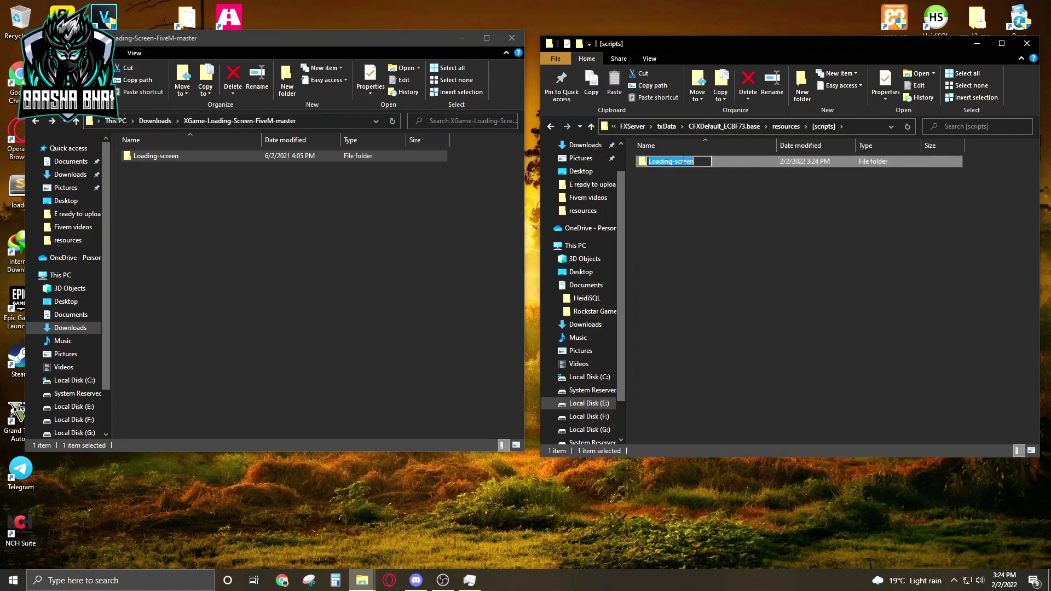
{"action": "right_click", "coordinate": [682, 161]}
{"action": "left_click", "coordinate": [708, 195]}
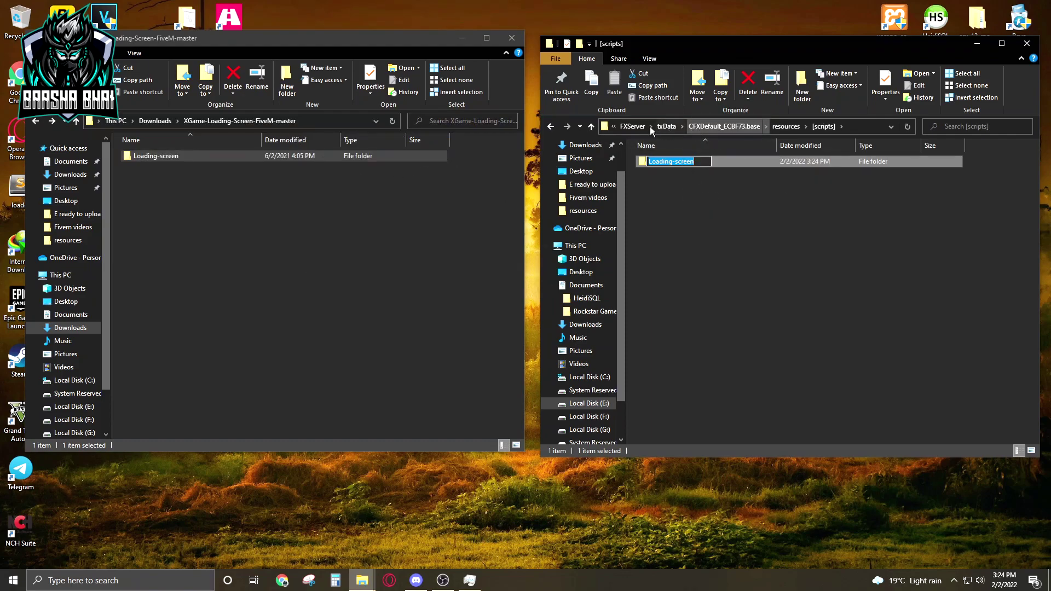
{"action": "left_click", "coordinate": [725, 126]}
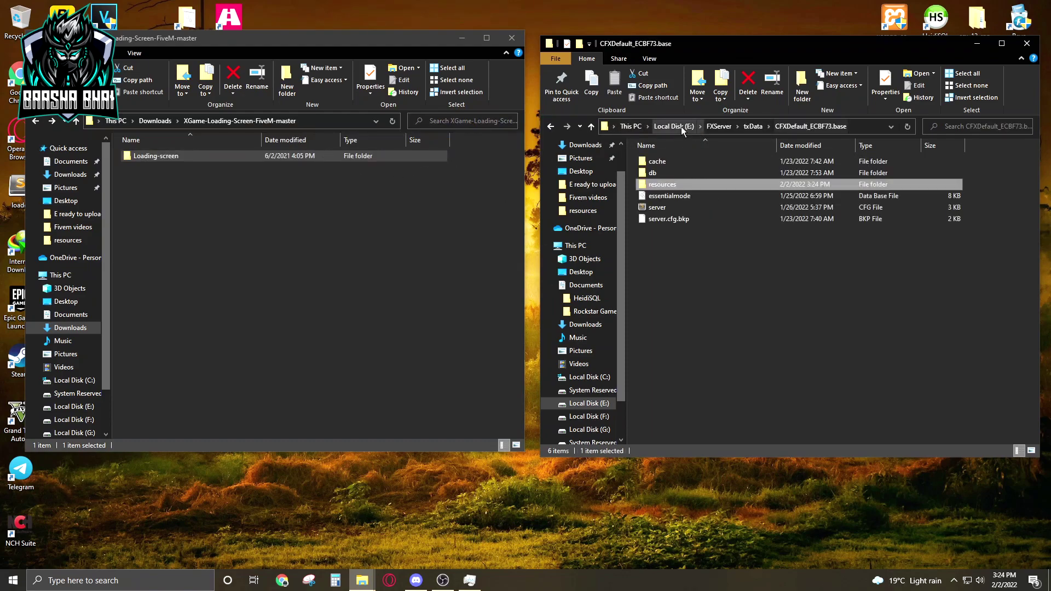
- In server.cfg, add a '#scripts' section with 'start Loading-screen' below the ESX Pack
{"action": "double_click", "coordinate": [662, 208]}
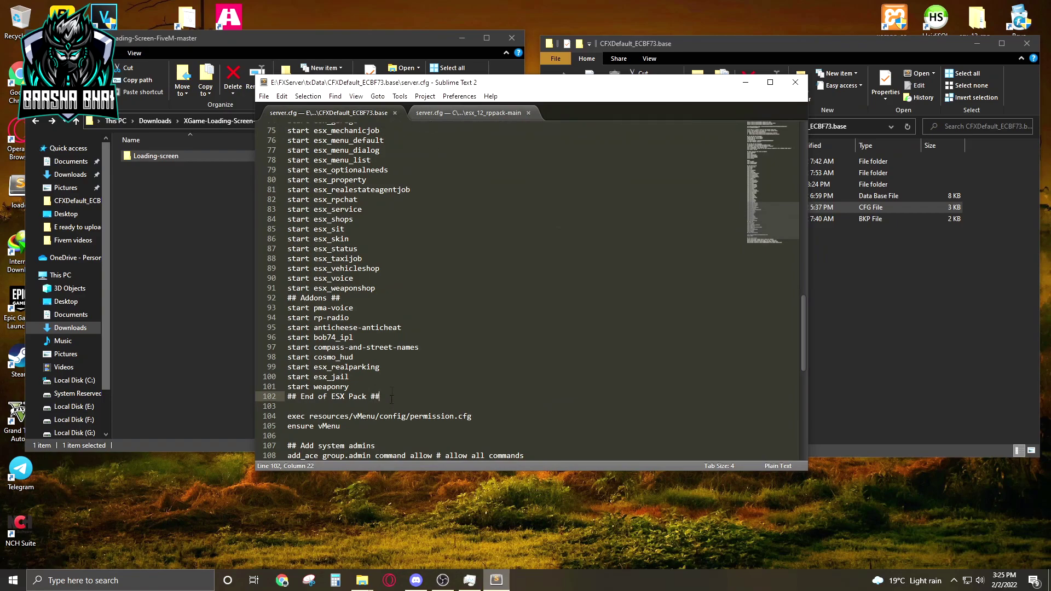
{"action": "scroll", "coordinate": [526, 329], "scroll_direction": "down", "scroll_amount": 2}
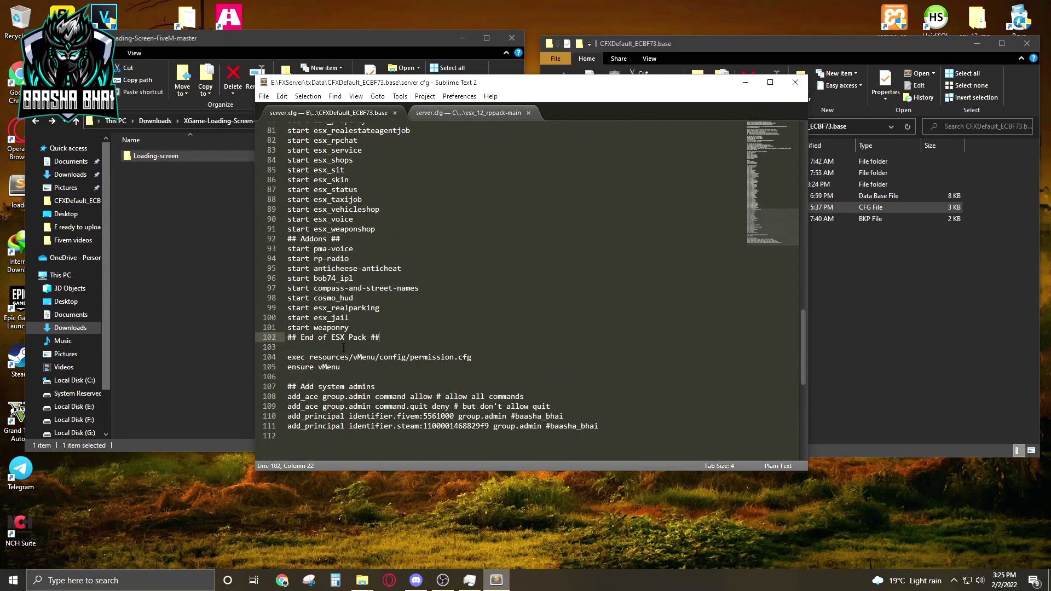
{"action": "key", "text": "Return"}
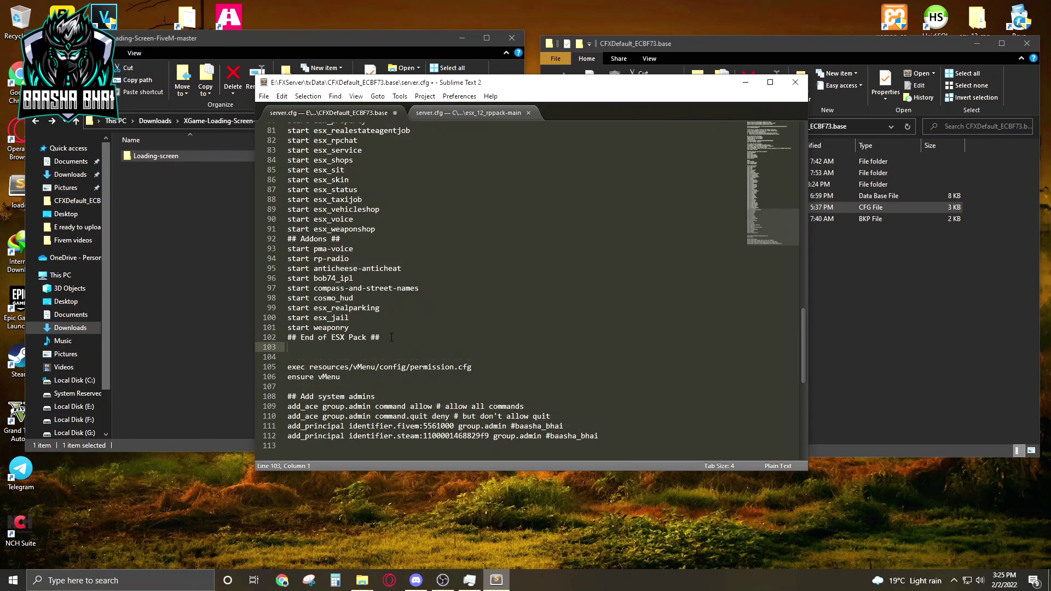
{"action": "key", "text": "Return"}
{"action": "type", "text": "#scripts"}
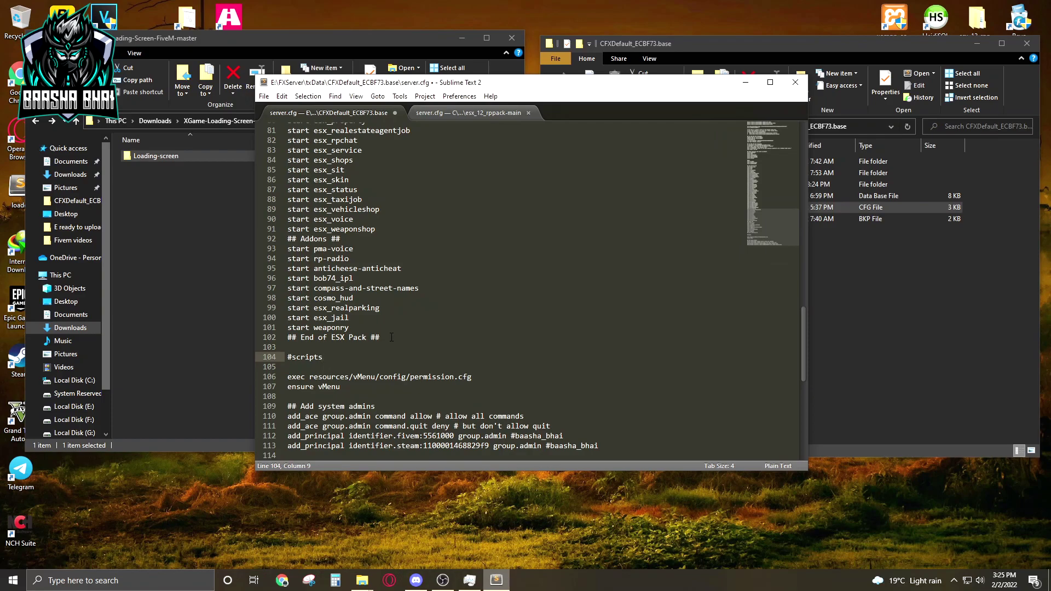
{"action": "key", "text": "Return"}
{"action": "type", "text": "start"}
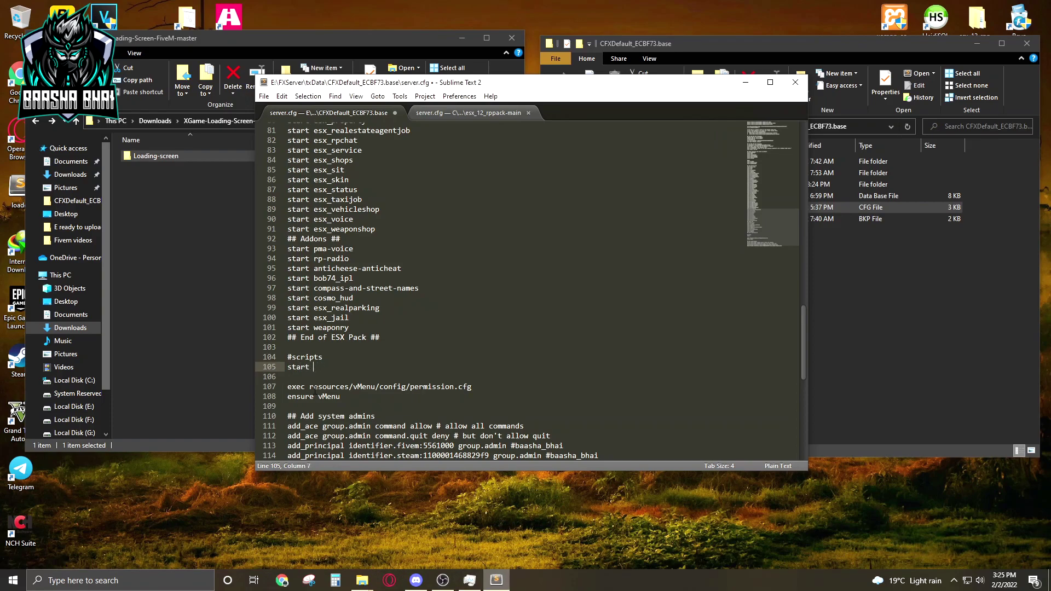
{"action": "type", "text": "Loading-screen"}
- Save server.cfg and close Sublime Text
{"action": "key", "text": "ctrl+s"}
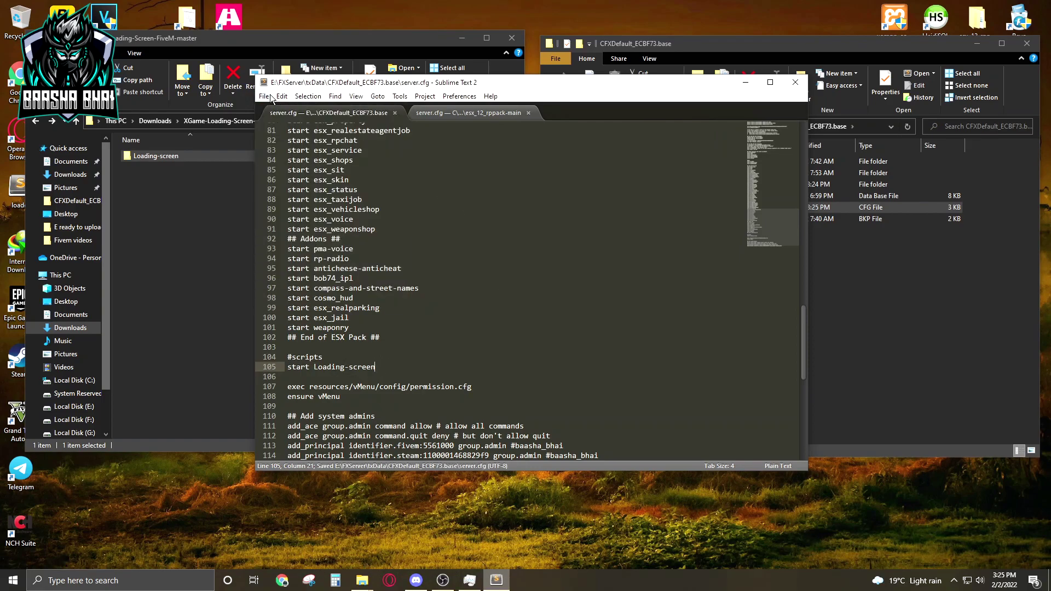
{"action": "left_click", "coordinate": [271, 98]}
{"action": "left_click", "coordinate": [297, 182]}
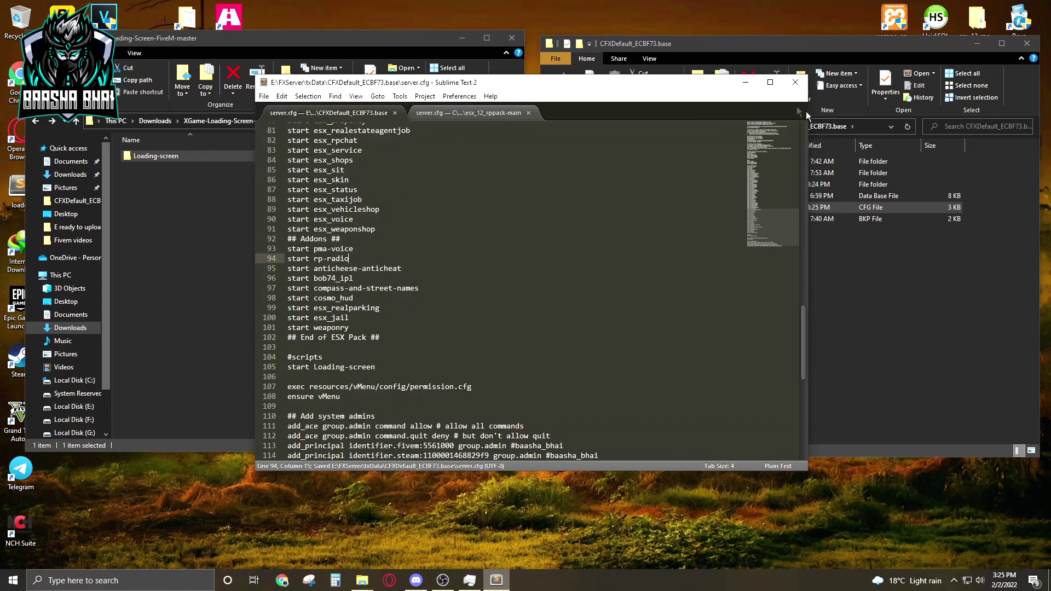
{"action": "left_click", "coordinate": [796, 82]}
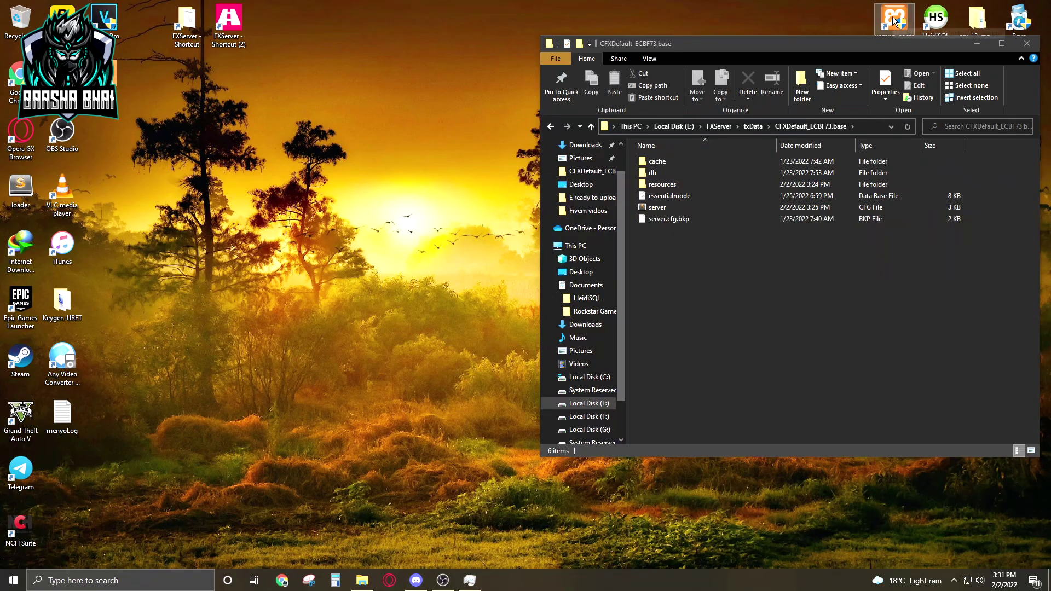
- Start Apache and MySQL in XAMPP Control Panel, then close the panel
{"action": "left_click_drag", "start_coordinate": [860, 47], "coordinate": [852, 96]}
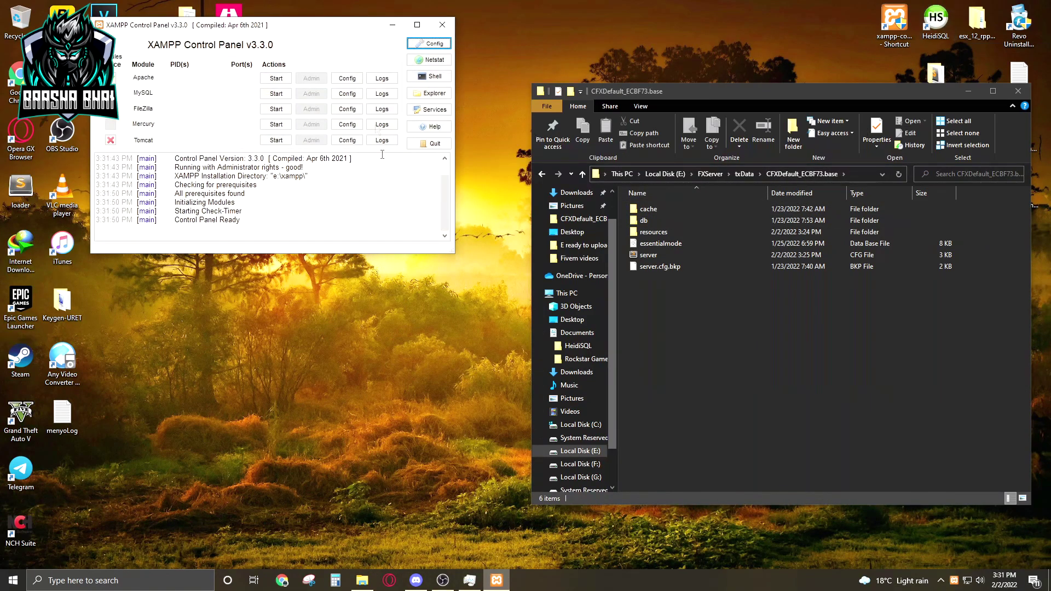
{"action": "left_click_drag", "start_coordinate": [316, 25], "coordinate": [347, 35]}
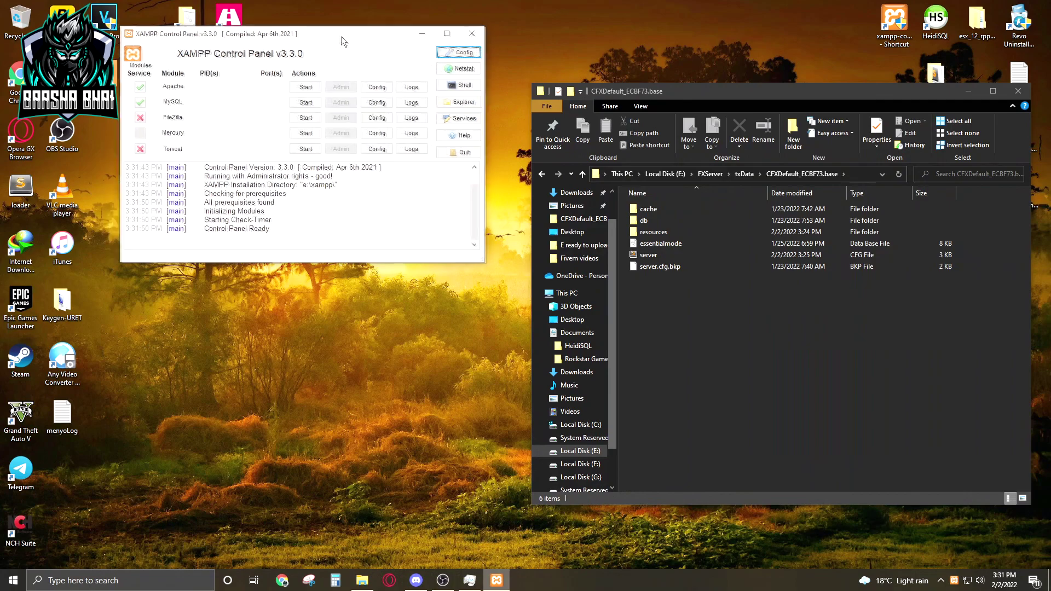
{"action": "left_click", "coordinate": [307, 89]}
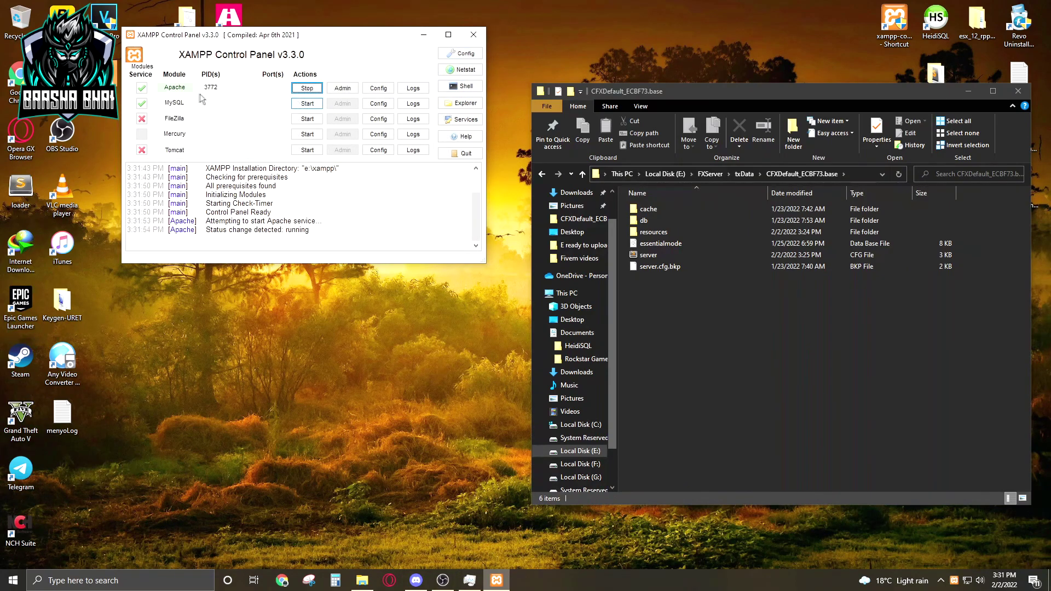
{"action": "left_click", "coordinate": [307, 102]}
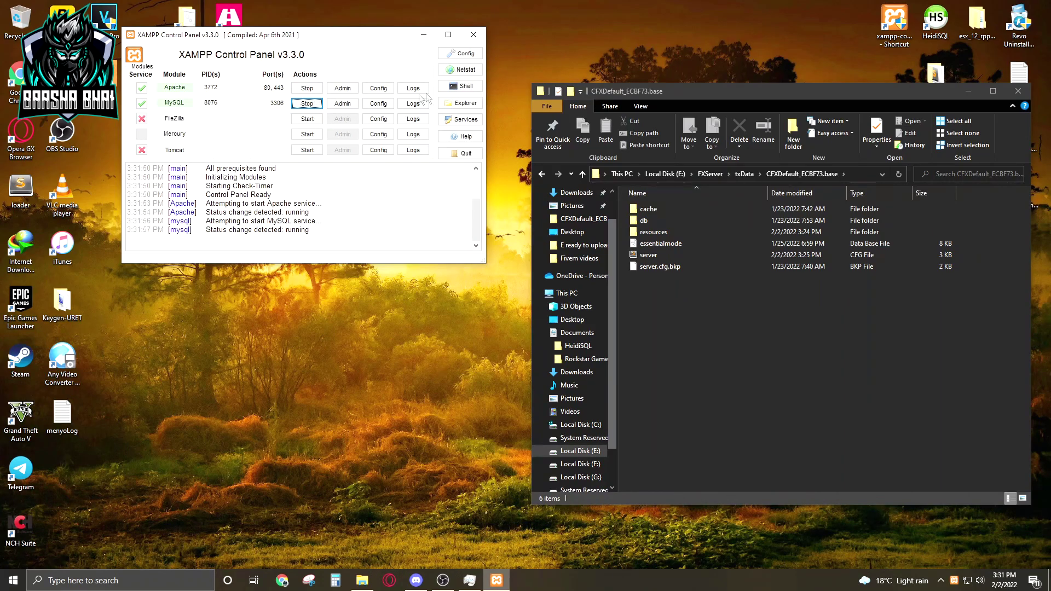
{"action": "left_click", "coordinate": [474, 34]}
{"action": "right_click", "coordinate": [292, 118]}
- Launch the Titan server from FXServer - Shortcut (2) and move its console window aside
{"action": "left_click", "coordinate": [330, 168]}
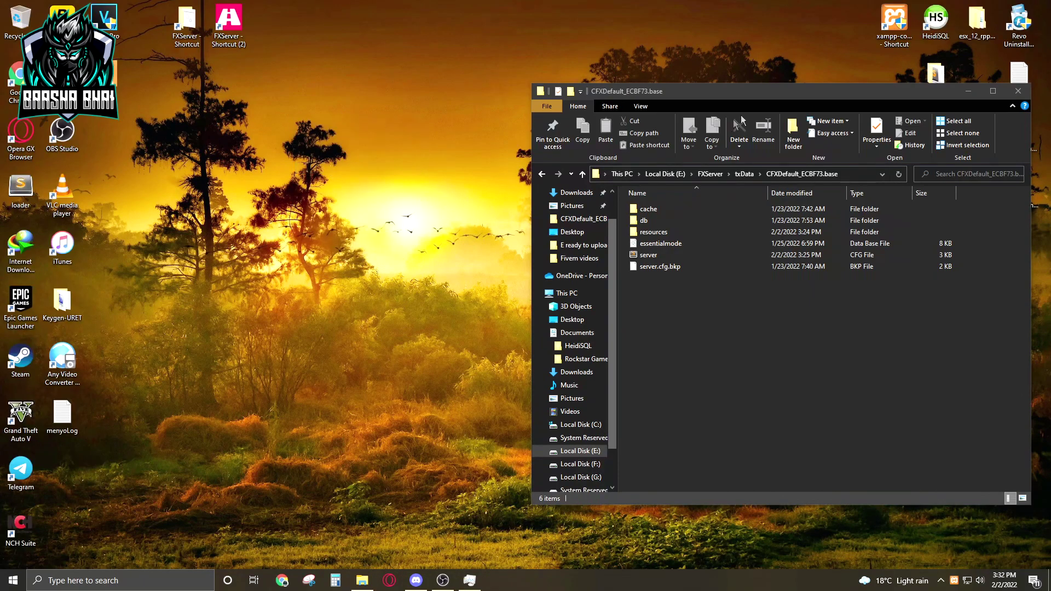
{"action": "left_click_drag", "start_coordinate": [748, 92], "coordinate": [719, 45]}
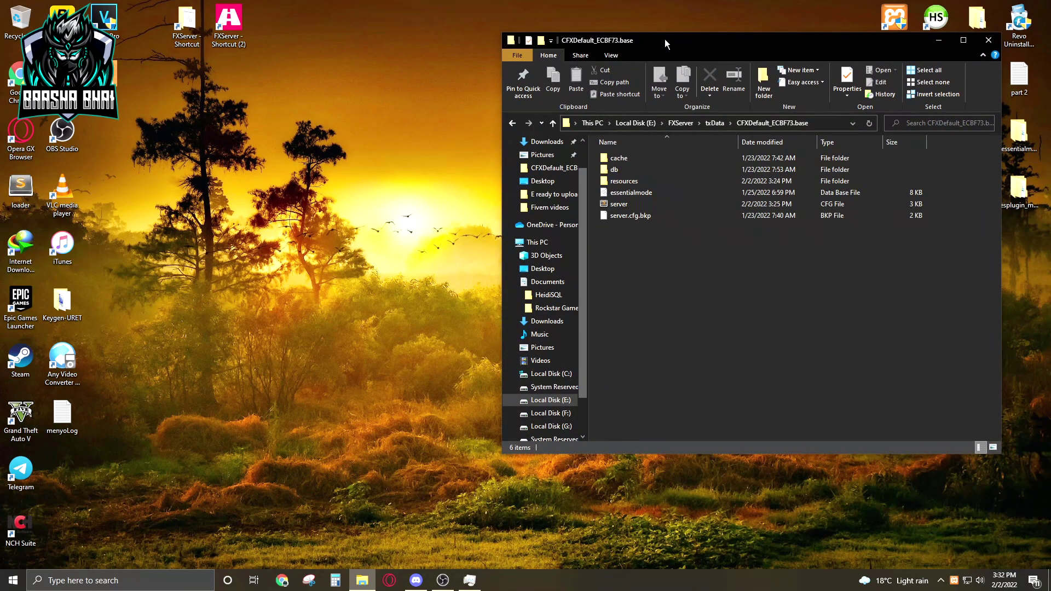
{"action": "left_click", "coordinate": [229, 35]}
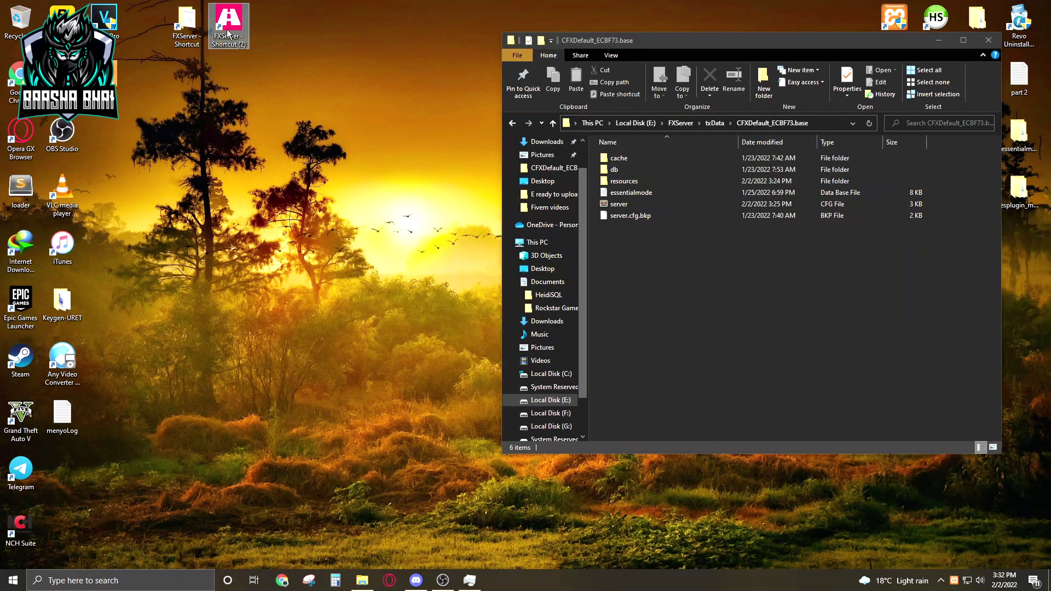
{"action": "double_click", "coordinate": [227, 32]}
{"action": "mouse_move", "coordinate": [234, 33]}
{"action": "left_mouse_down"}
{"action": "mouse_move", "coordinate": [262, 31]}
{"action": "mouse_move", "coordinate": [206, 99]}
{"action": "left_mouse_up"}
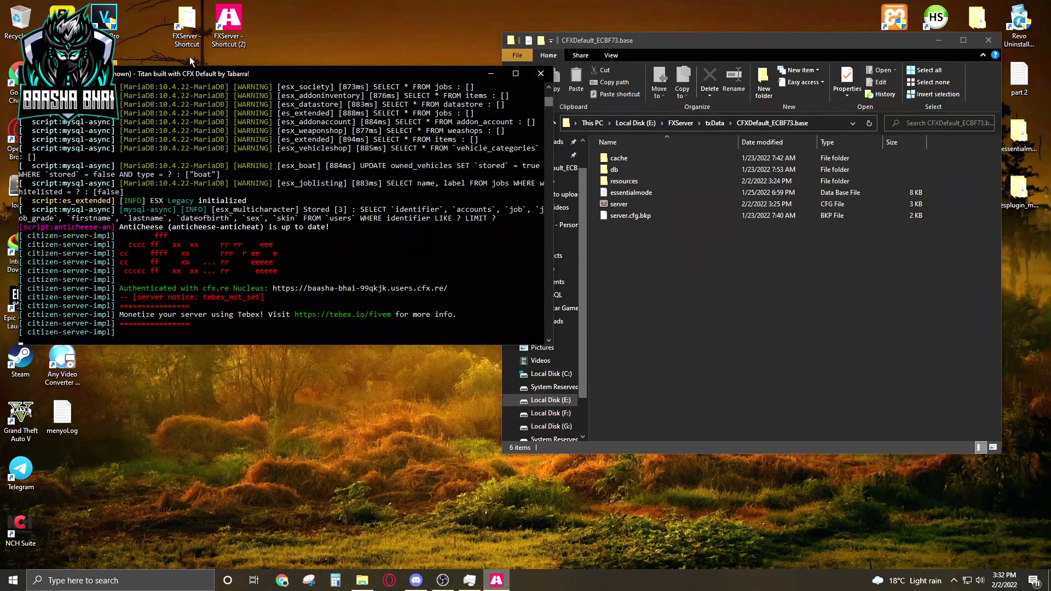
{"action": "left_click_drag", "start_coordinate": [188, 74], "coordinate": [218, 196]}
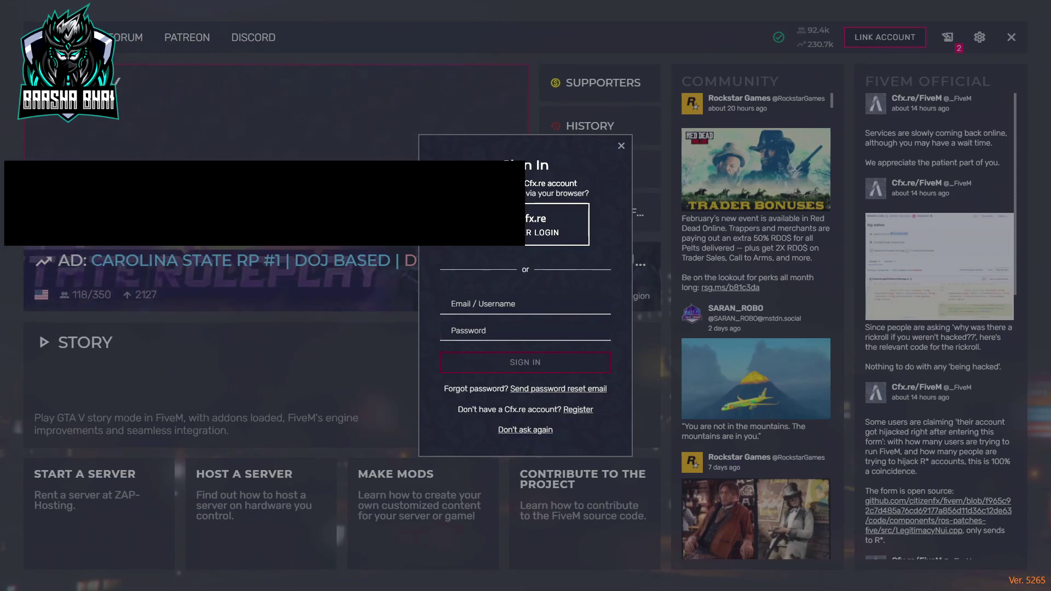
- Dismiss the FiveM sign-in prompt and join the local DESKTOP server from History
{"action": "left_click", "coordinate": [622, 145]}
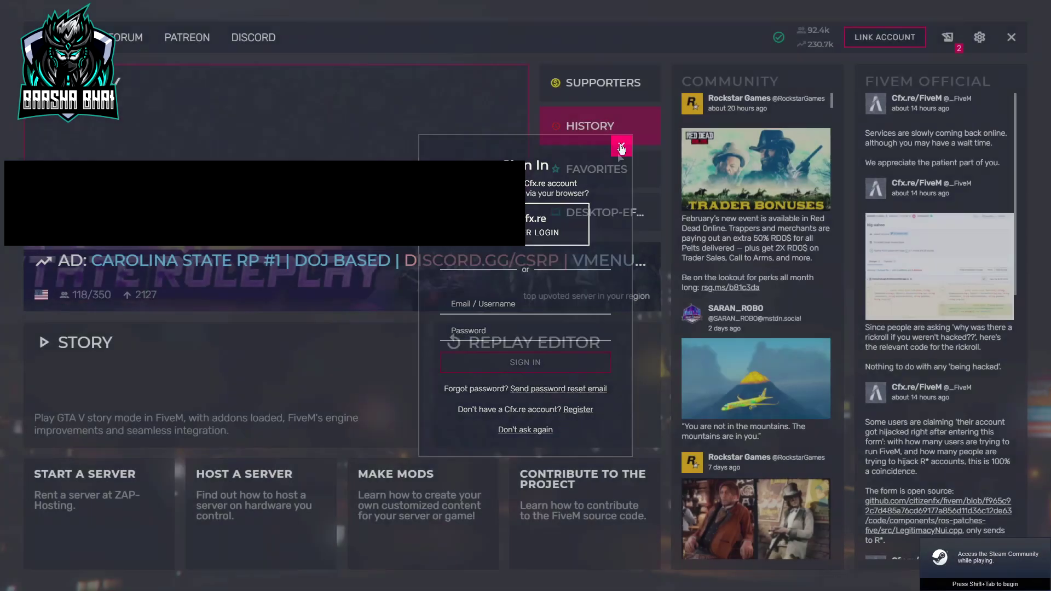
{"action": "left_click", "coordinate": [592, 214]}
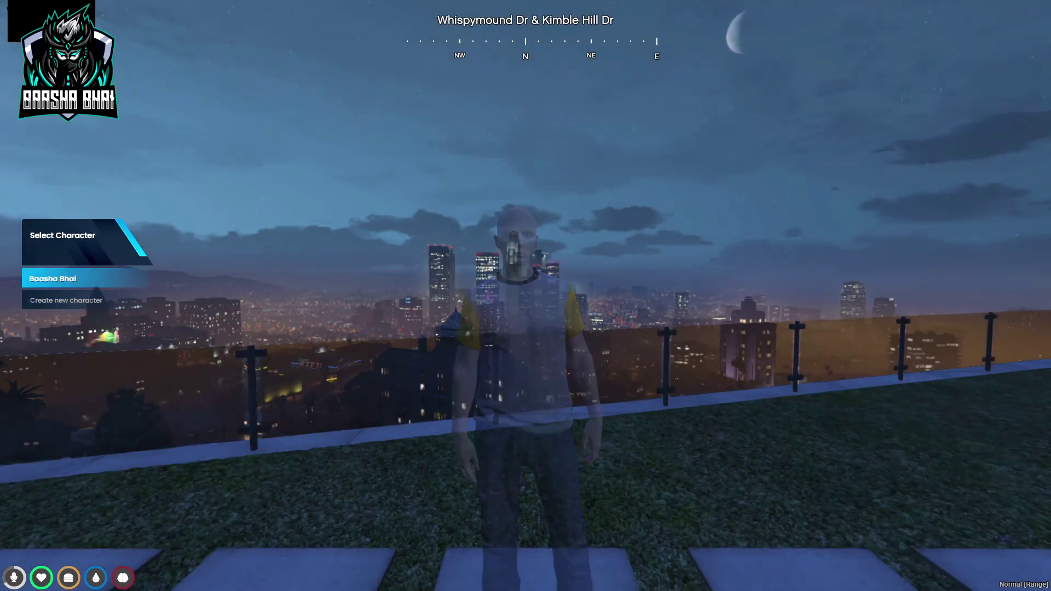
- Play the existing character, running and looking around Alta St and throwing a punch
{"action": "key", "text": "Return"}
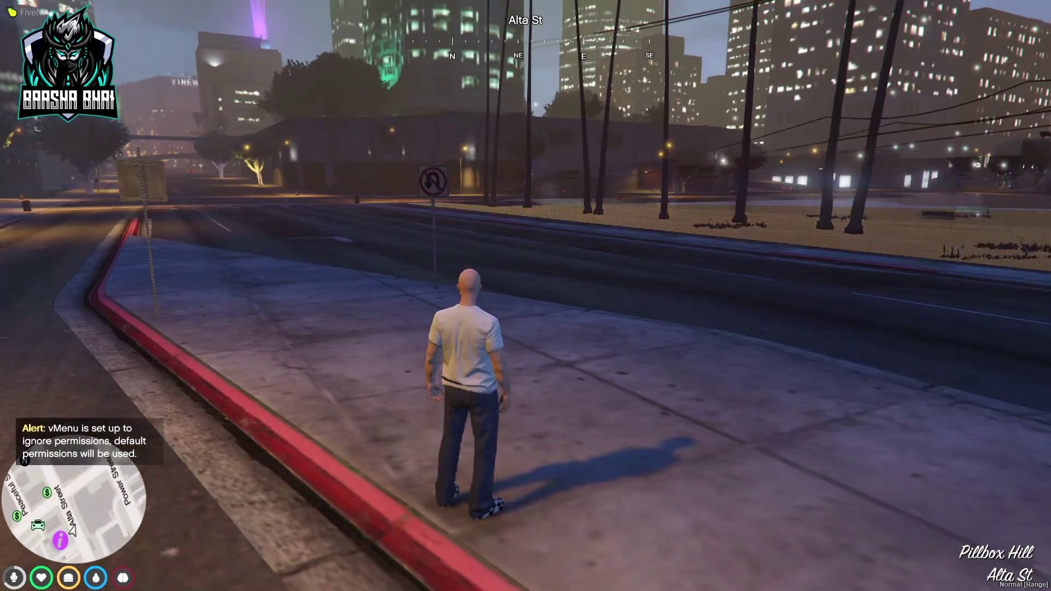
{"action": "key", "text": "w"}
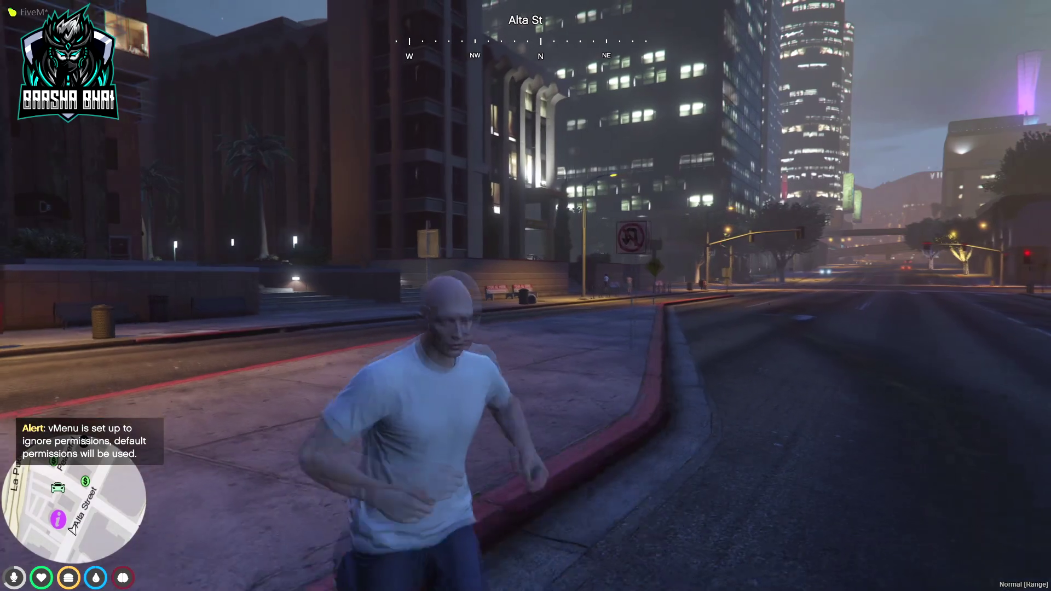
{"action": "left_click_drag", "start_coordinate": [525, 295], "coordinate": [740, 295]}
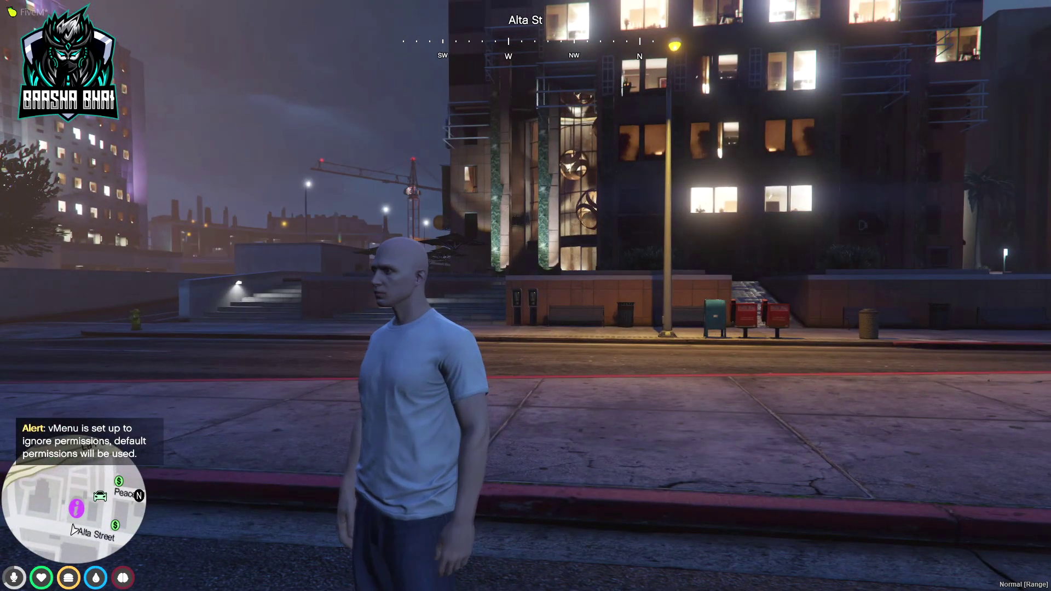
{"action": "left_click_drag", "start_coordinate": [526, 297], "coordinate": [165, 296]}
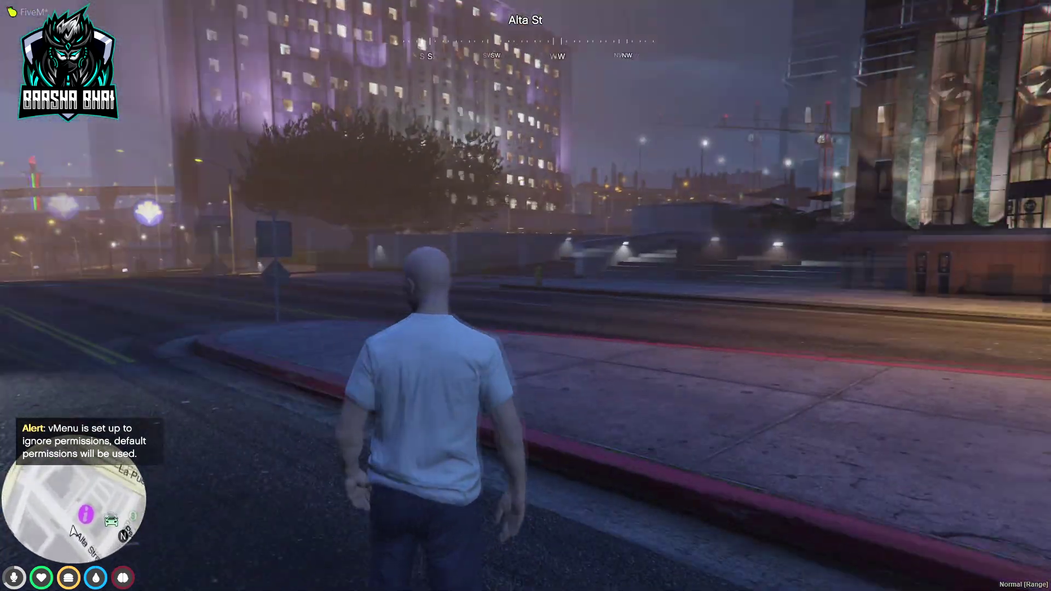
{"action": "key", "text": "shift+w"}
{"action": "key", "text": "w"}
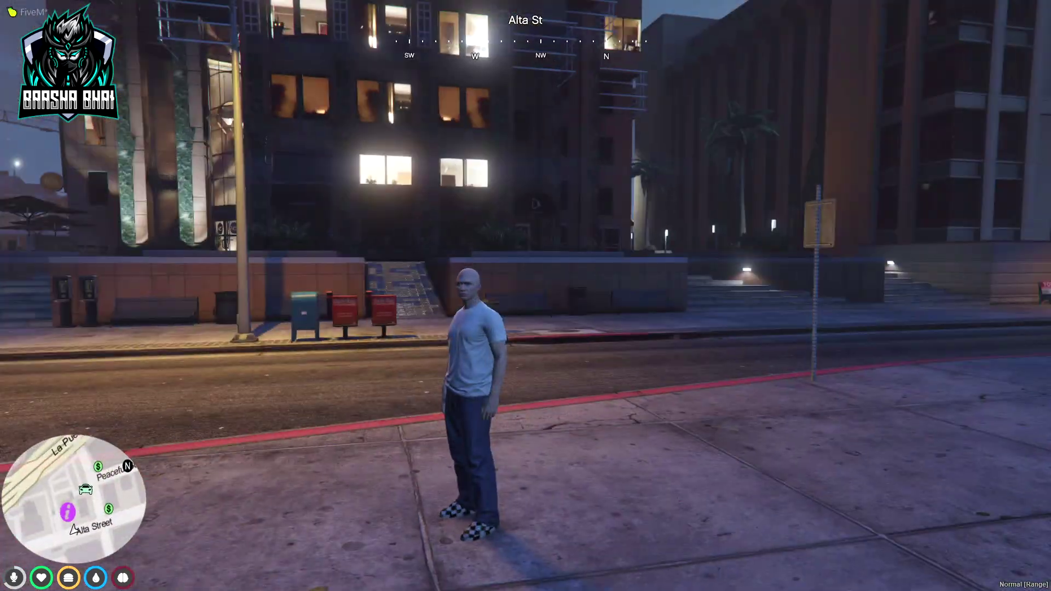
{"action": "left_click_drag", "start_coordinate": [526, 296], "coordinate": [247, 296]}
{"action": "left_click_drag", "start_coordinate": [526, 296], "coordinate": [247, 296]}
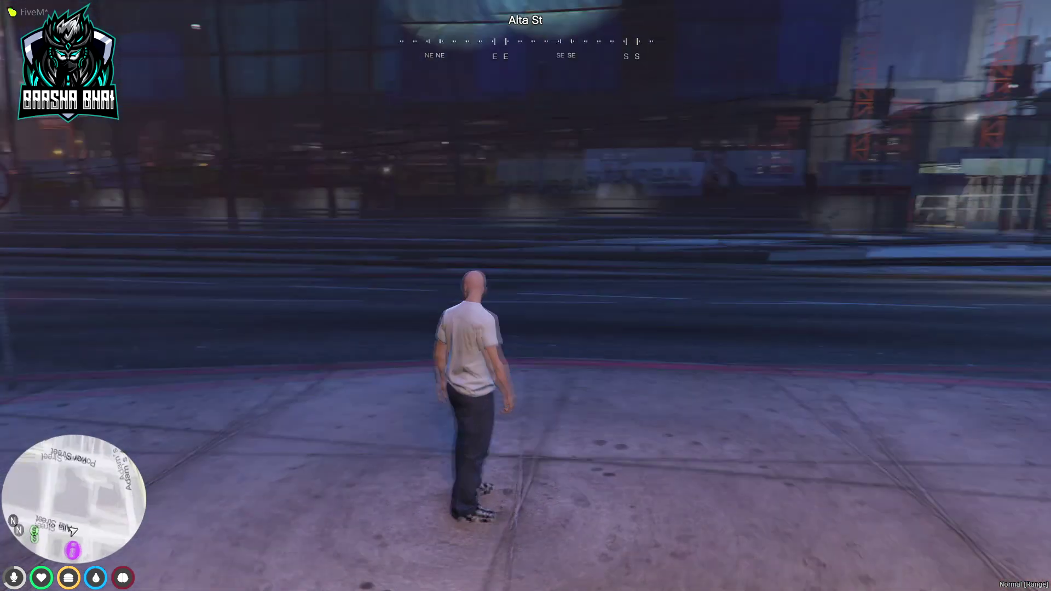
{"action": "left_click_drag", "start_coordinate": [525, 295], "coordinate": [247, 297]}
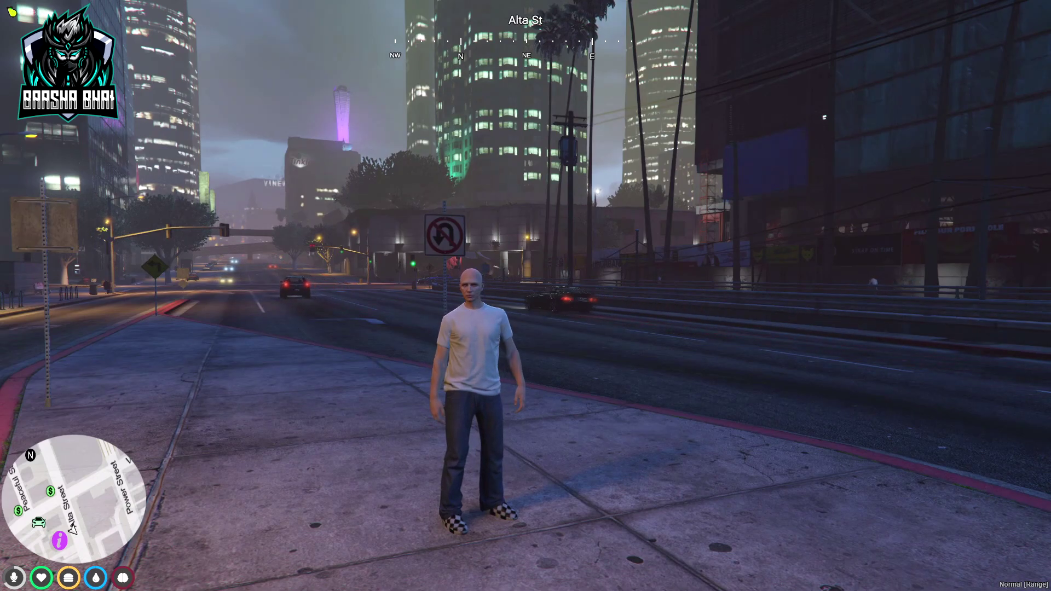
{"action": "left_click_drag", "start_coordinate": [525, 296], "coordinate": [247, 297]}
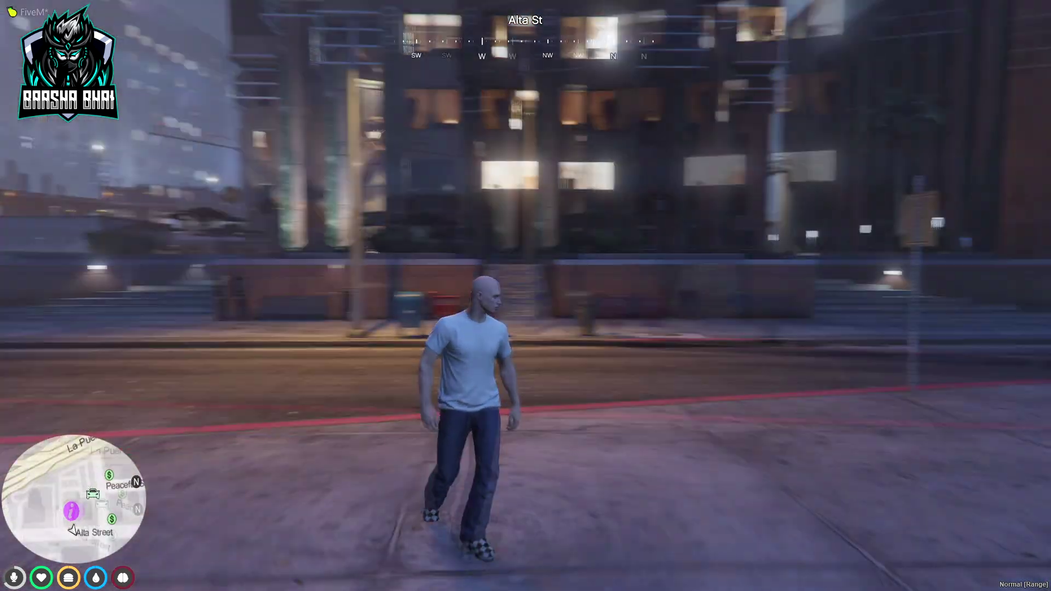
{"action": "left_click", "coordinate": [526, 295]}
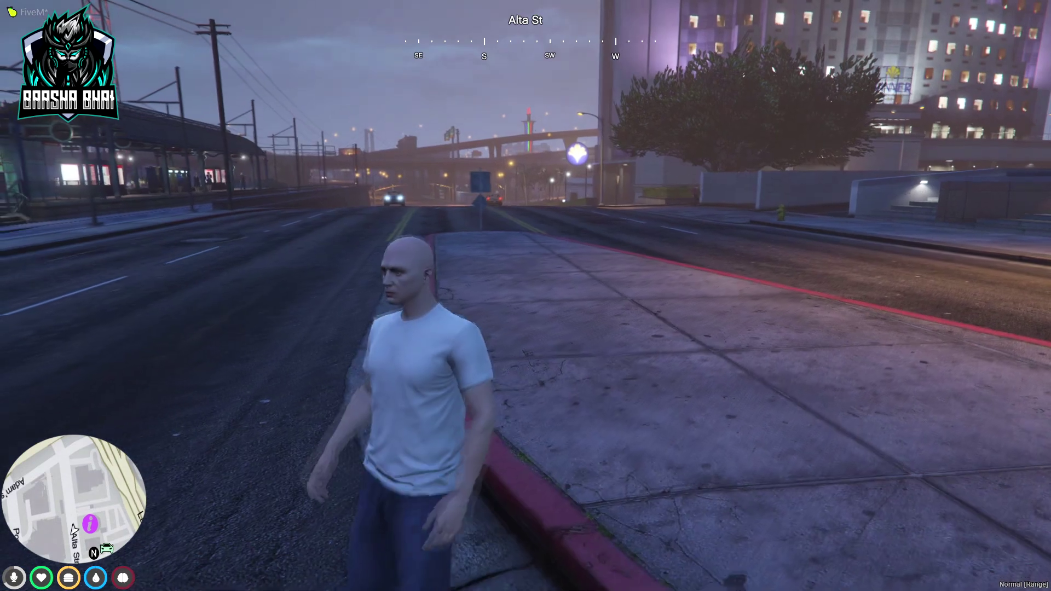
- Quit FiveM to Windows through the pause menu's Exit Game confirmation
{"action": "key", "text": "Escape"}
{"action": "key", "text": "Return"}
{"action": "key", "text": "Down"}
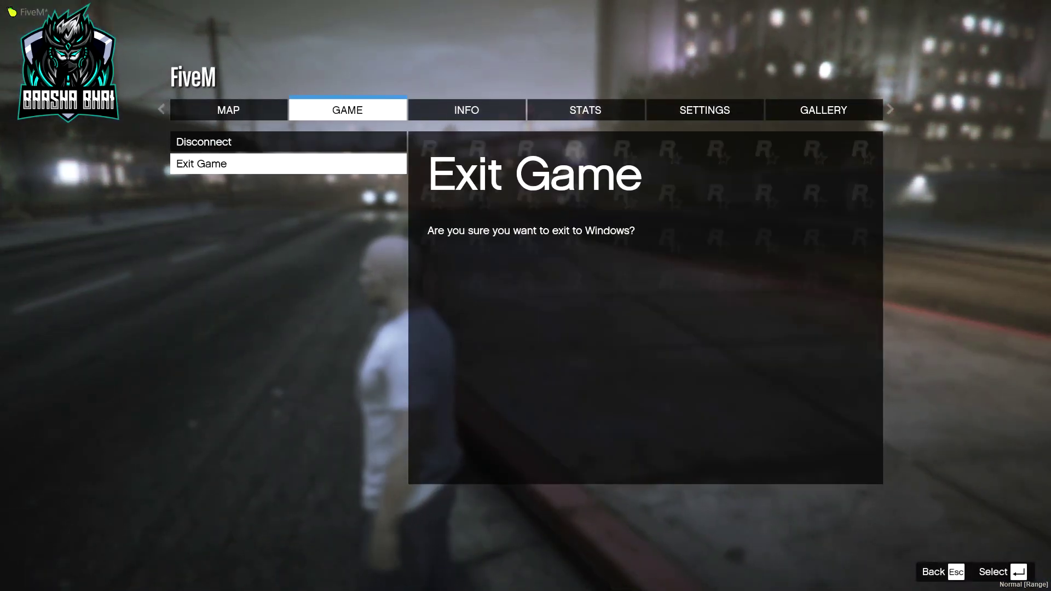
{"action": "key", "text": "Return"}
{"action": "key", "text": "Return"}
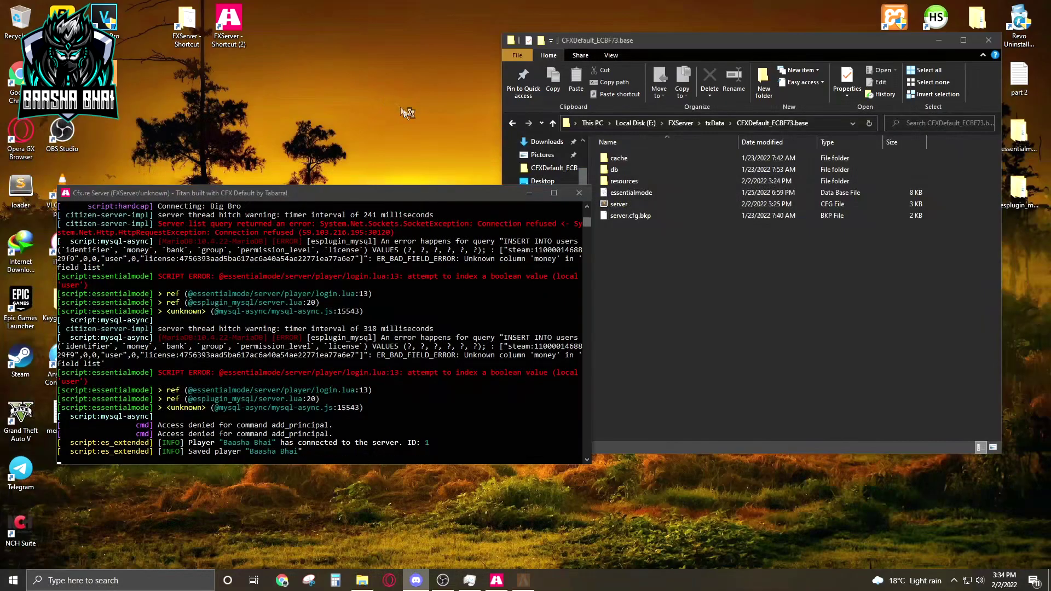
- Move Explorer aside and browse to resources > [scripts] > Loading-screen
{"action": "left_click", "coordinate": [532, 194]}
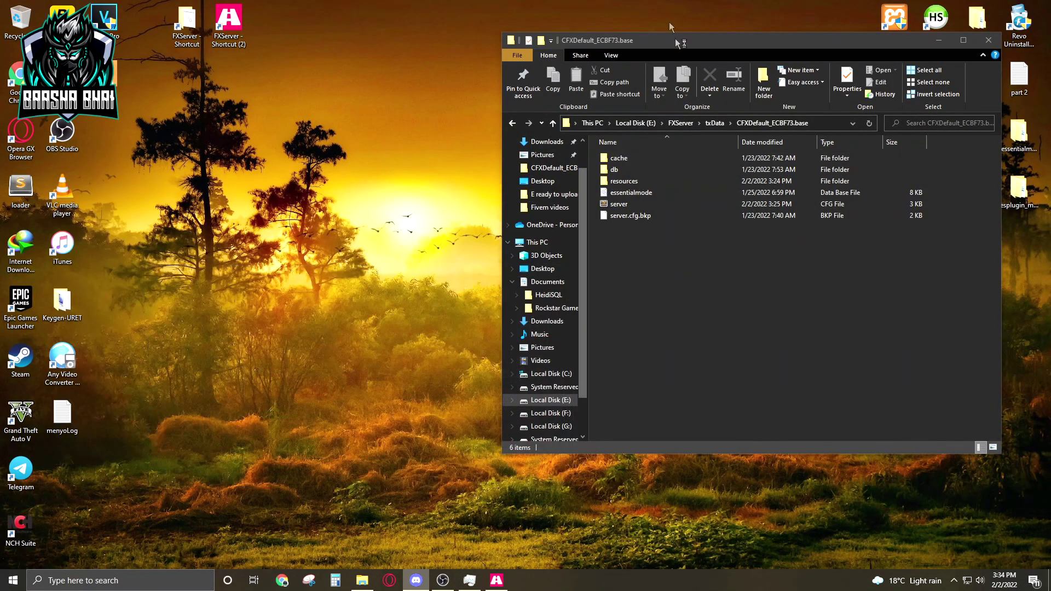
{"action": "left_click_drag", "start_coordinate": [675, 38], "coordinate": [351, 20]}
{"action": "double_click", "coordinate": [304, 163]}
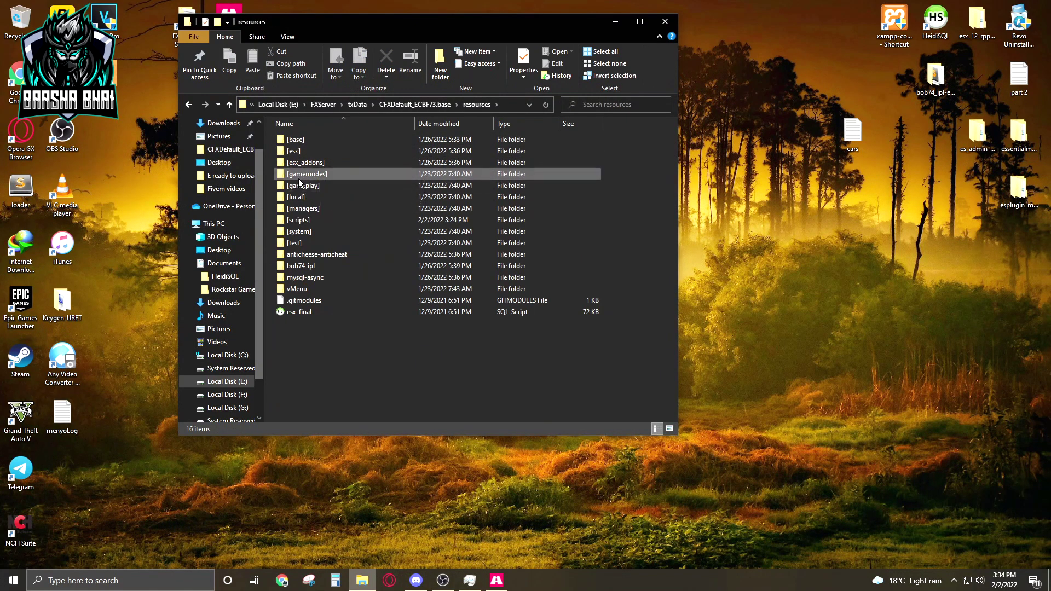
{"action": "double_click", "coordinate": [299, 220]}
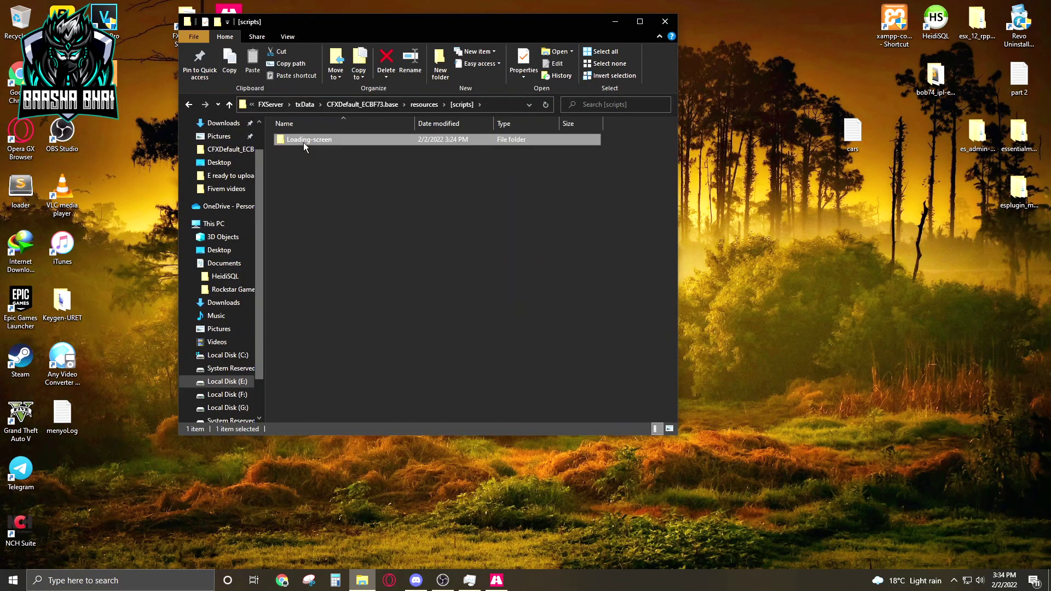
{"action": "double_click", "coordinate": [303, 142]}
- Open index.html with Sublime Text
{"action": "left_click", "coordinate": [295, 221]}
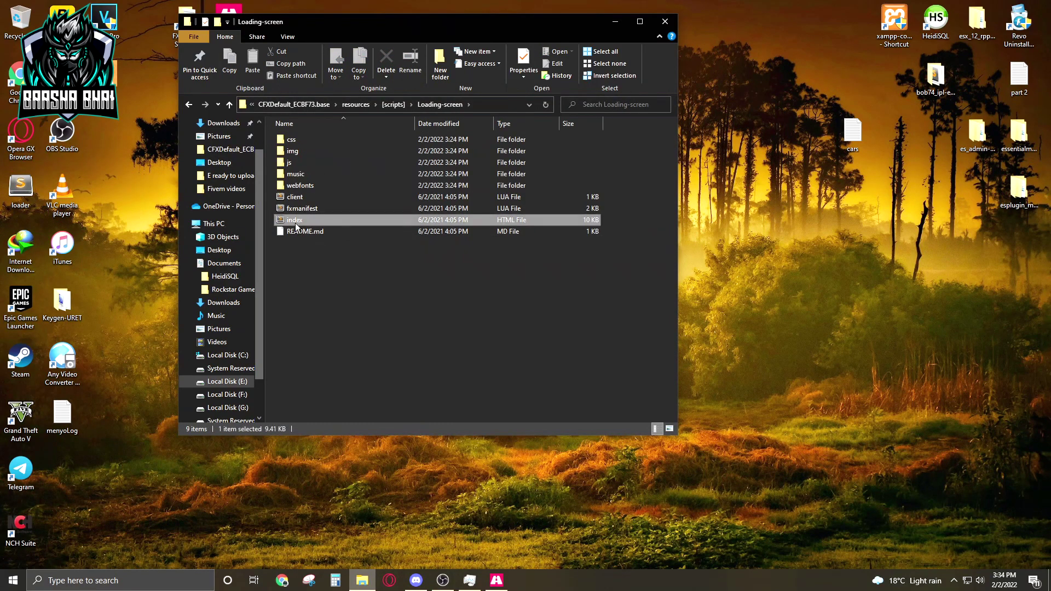
{"action": "right_click", "coordinate": [295, 221]}
{"action": "left_click", "coordinate": [322, 232]}
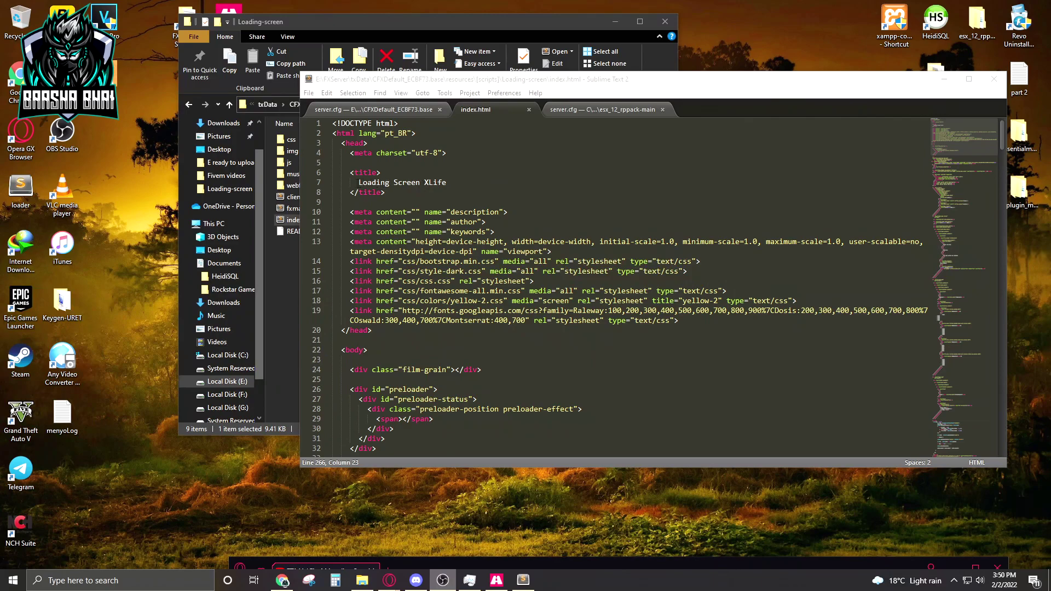
{"action": "left_click_drag", "start_coordinate": [361, 182], "coordinate": [446, 183]}
{"action": "left_click", "coordinate": [487, 185]}
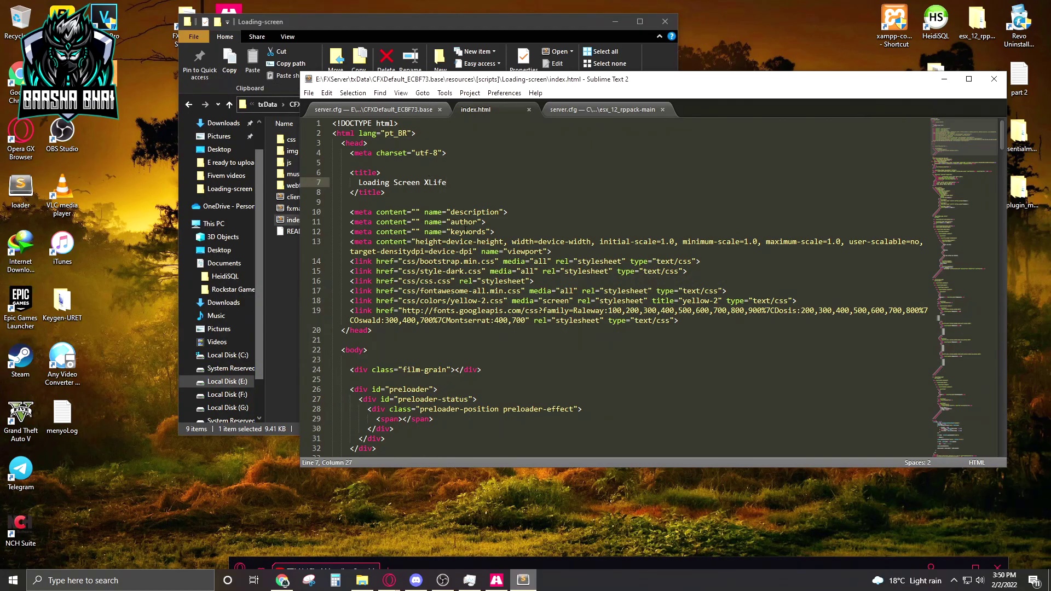
{"action": "scroll", "coordinate": [575, 288], "scroll_direction": "down", "scroll_amount": 3}
{"action": "scroll", "coordinate": [576, 288], "scroll_direction": "down", "scroll_amount": 3}
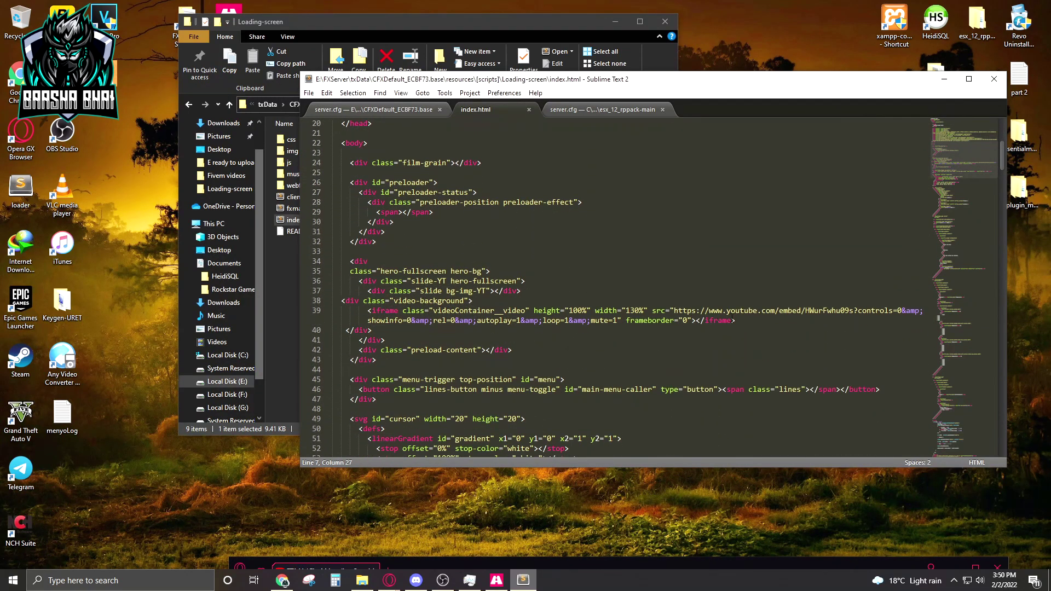
{"action": "left_click_drag", "start_coordinate": [703, 311], "coordinate": [475, 301]}
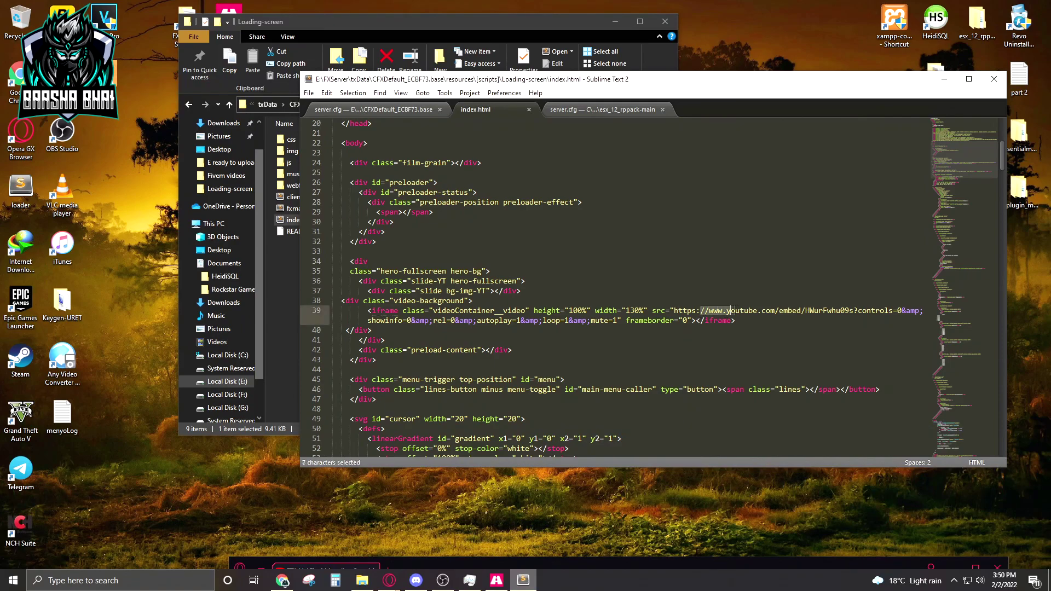
{"action": "left_click", "coordinate": [820, 311]}
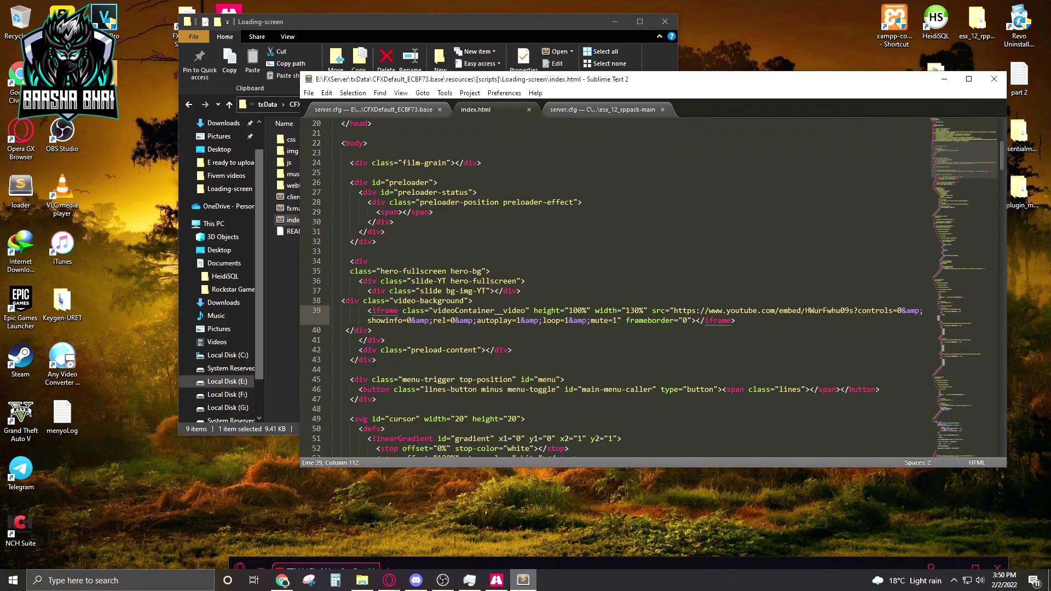
{"action": "left_click_drag", "start_coordinate": [807, 311], "coordinate": [856, 311]}
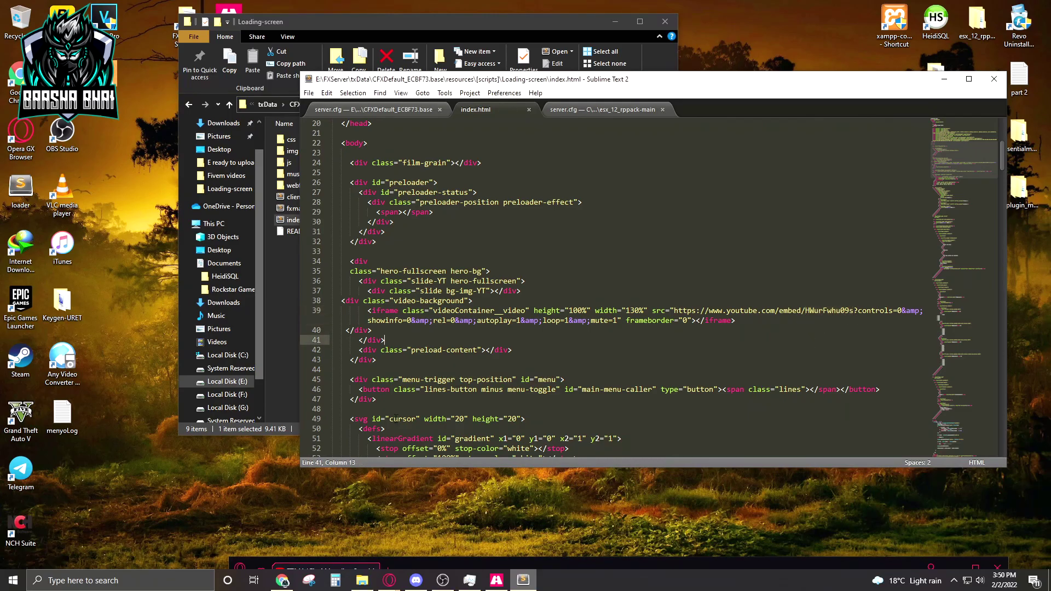
{"action": "left_click", "coordinate": [390, 581]}
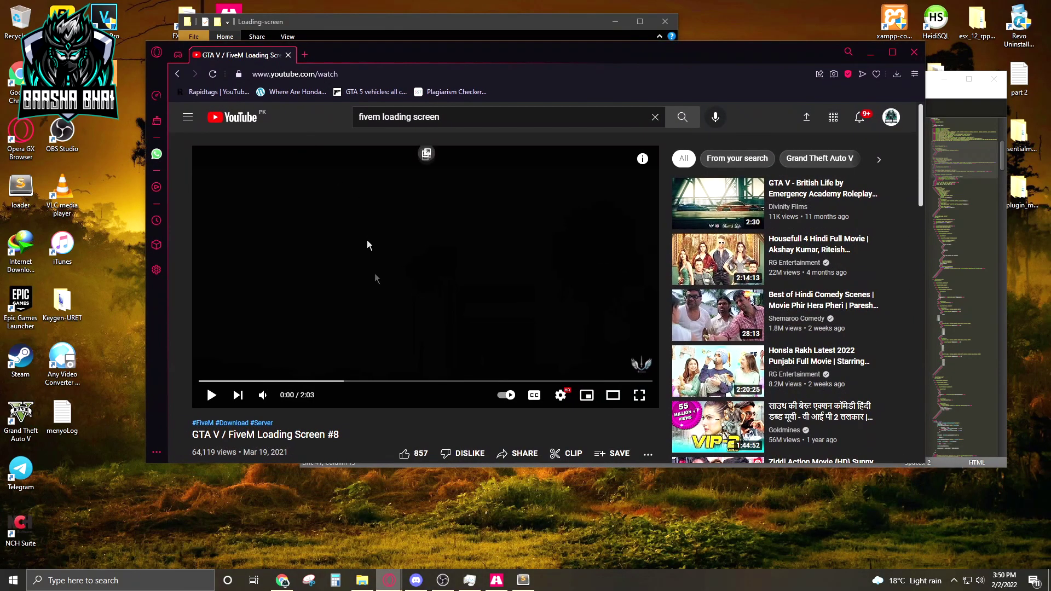
{"action": "left_click", "coordinate": [414, 286]}
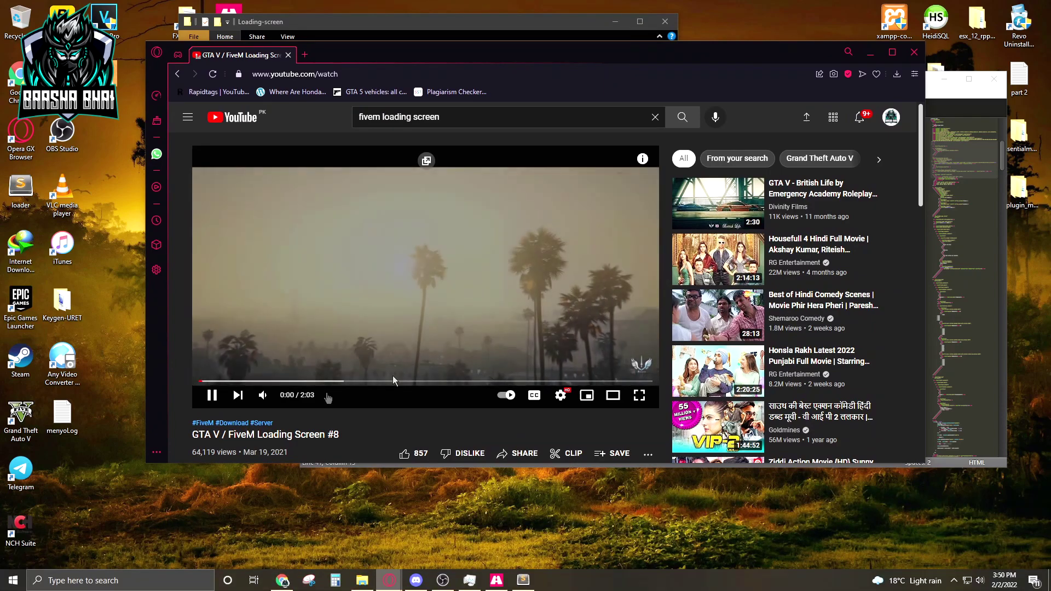
{"action": "left_click", "coordinate": [304, 327]}
{"action": "left_click", "coordinate": [466, 281]}
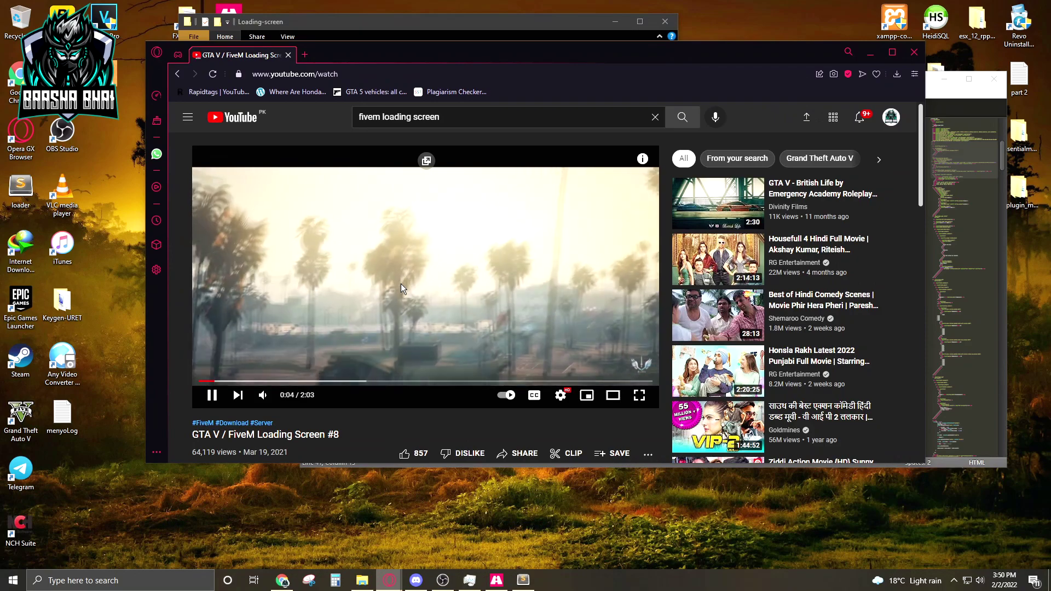
{"action": "left_click", "coordinate": [401, 283]}
{"action": "left_click", "coordinate": [328, 75]}
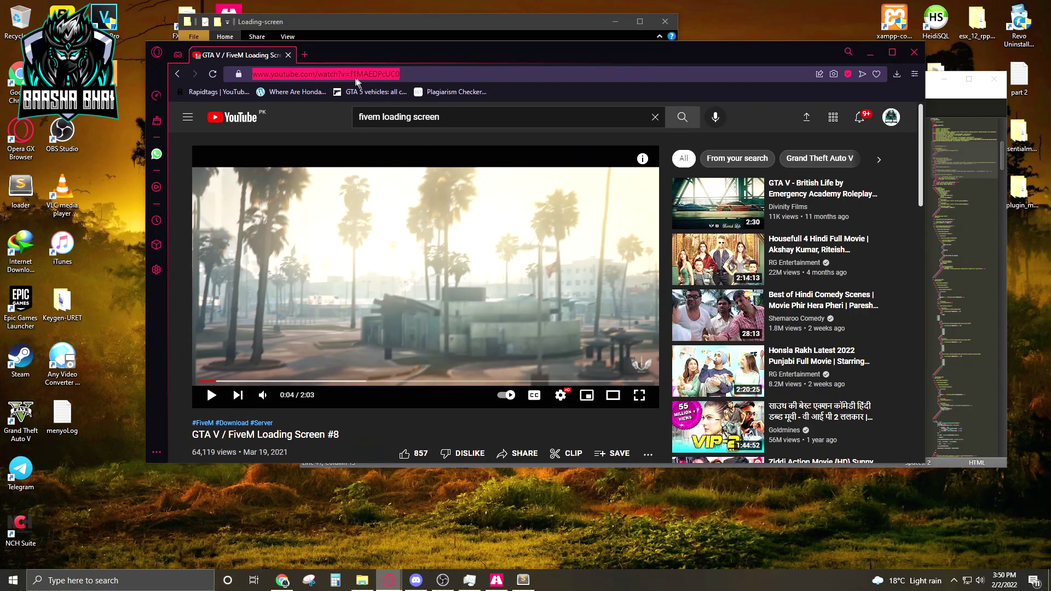
{"action": "left_click", "coordinate": [403, 74]}
{"action": "key", "text": "shift+Left"}
{"action": "key", "text": "shift+Left"}
{"action": "key", "text": "shift+Left"}
{"action": "key", "text": "shift+Left"}
{"action": "key", "text": "shift+Left"}
{"action": "key", "text": "shift+Left"}
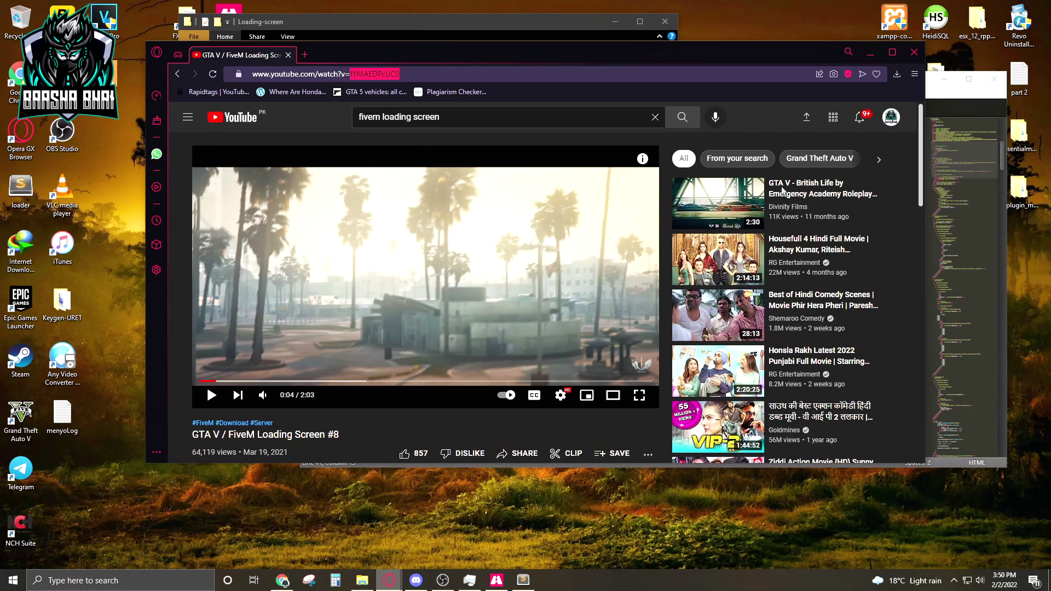
{"action": "left_click", "coordinate": [873, 53]}
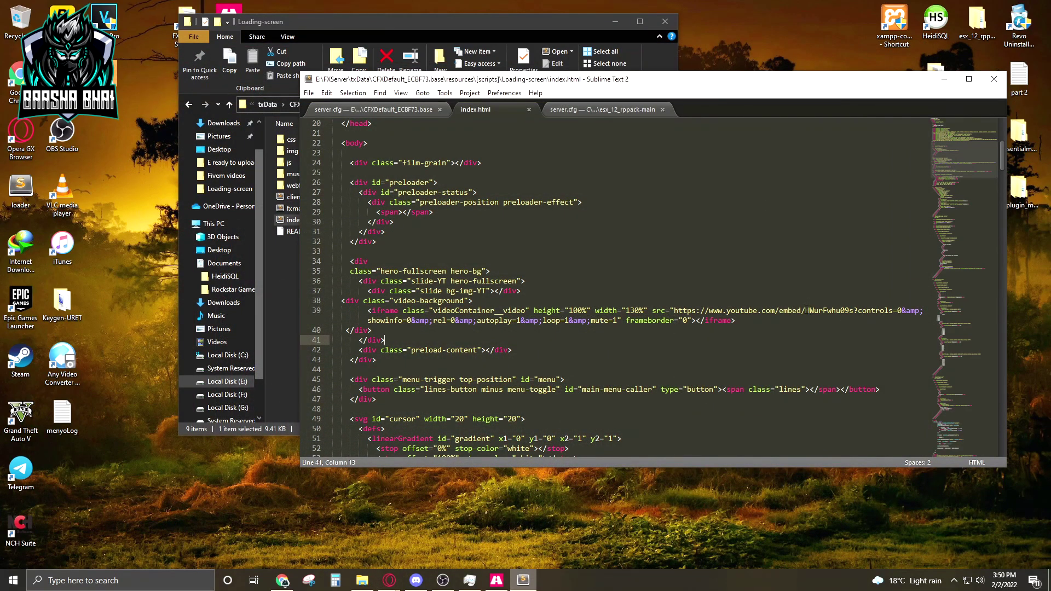
- Replace the embed's video ID HWurFwhu09s with f1MAEDPcUC0 on line 39 and save index.html
{"action": "left_click_drag", "start_coordinate": [807, 311], "coordinate": [855, 313]}
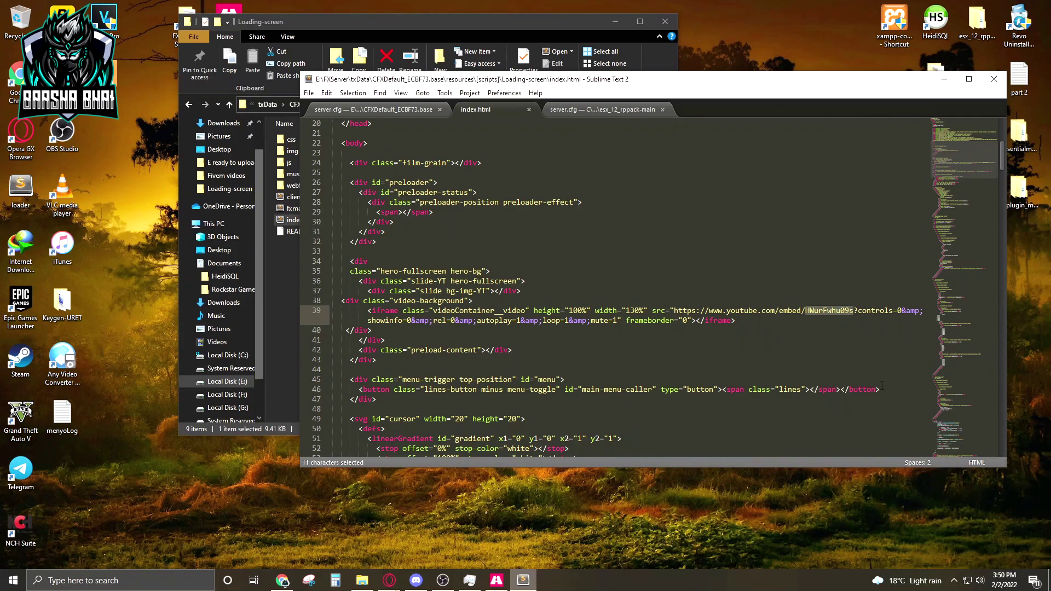
{"action": "type", "text": "f1MAEDPcUC0"}
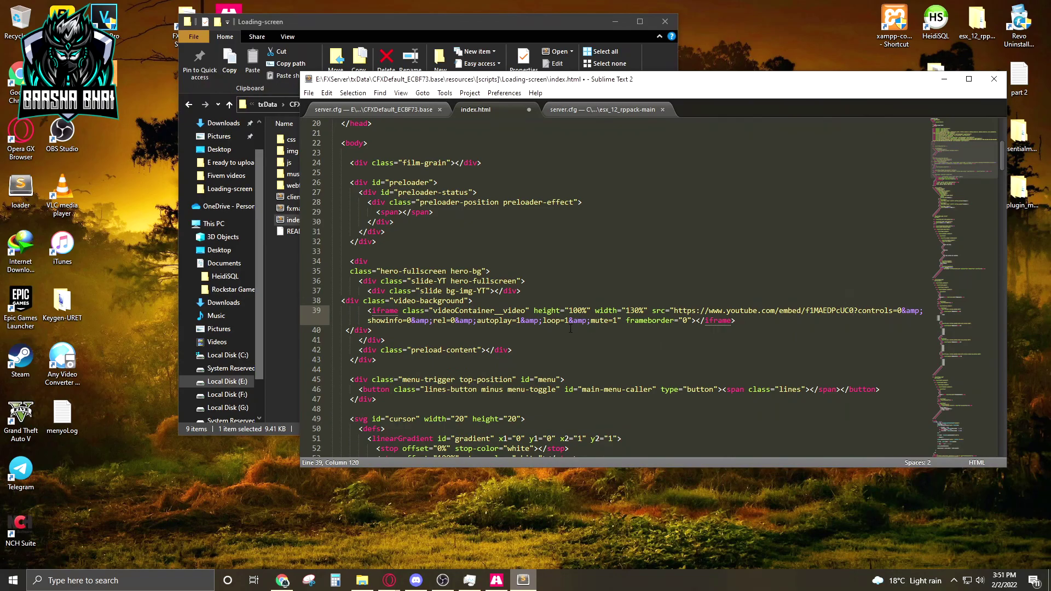
{"action": "key", "text": "ctrl+s"}
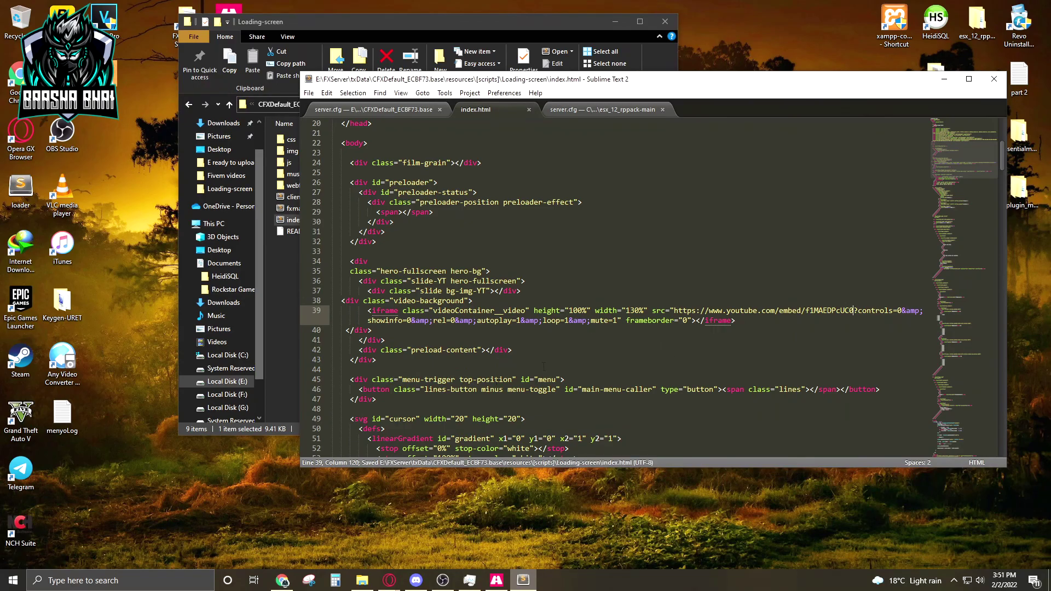
{"action": "scroll", "coordinate": [492, 329], "scroll_direction": "down", "scroll_amount": 5}
{"action": "scroll", "coordinate": [526, 328], "scroll_direction": "down", "scroll_amount": 5}
{"action": "scroll", "coordinate": [542, 332], "scroll_direction": "down", "scroll_amount": 3}
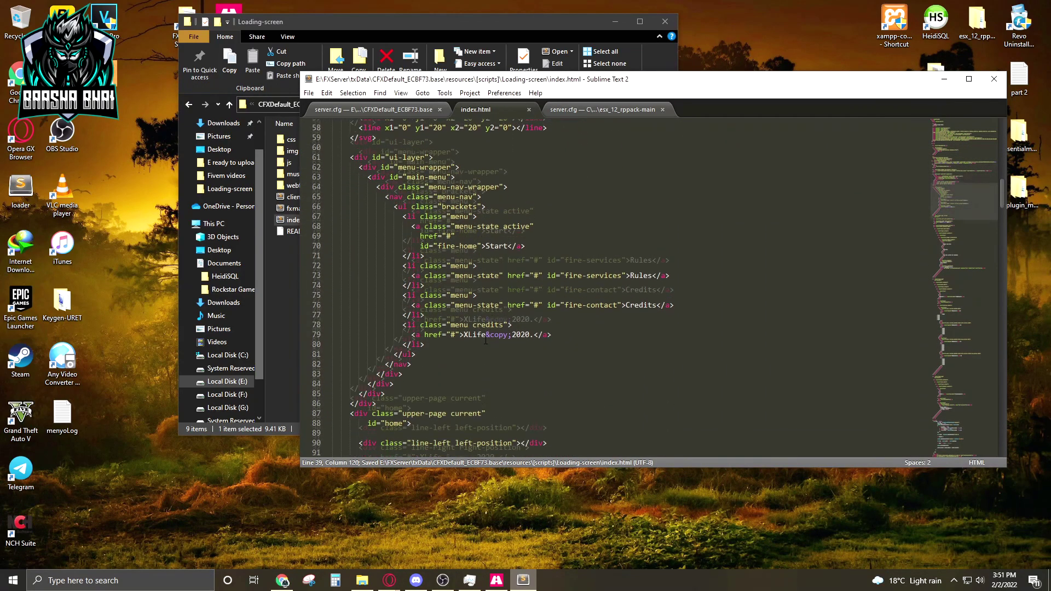
{"action": "scroll", "coordinate": [555, 335], "scroll_direction": "down", "scroll_amount": 2}
{"action": "scroll", "coordinate": [555, 335], "scroll_direction": "down", "scroll_amount": 5}
{"action": "scroll", "coordinate": [543, 312], "scroll_direction": "down", "scroll_amount": 5}
{"action": "scroll", "coordinate": [526, 263], "scroll_direction": "down", "scroll_amount": 2}
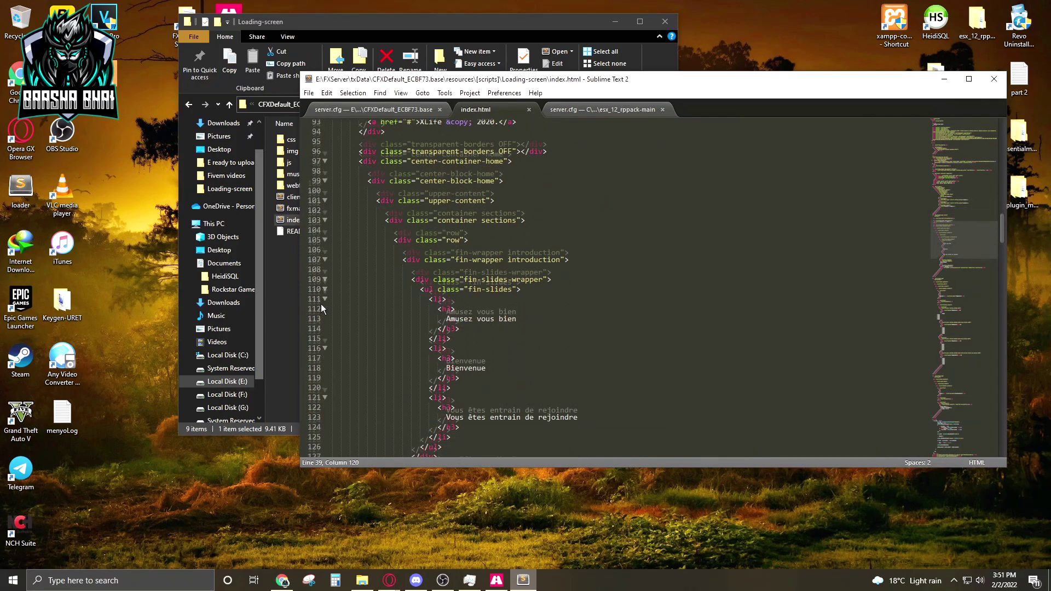
{"action": "scroll", "coordinate": [341, 262], "scroll_direction": "down", "scroll_amount": 4}
{"action": "scroll", "coordinate": [318, 315], "scroll_direction": "down", "scroll_amount": 2}
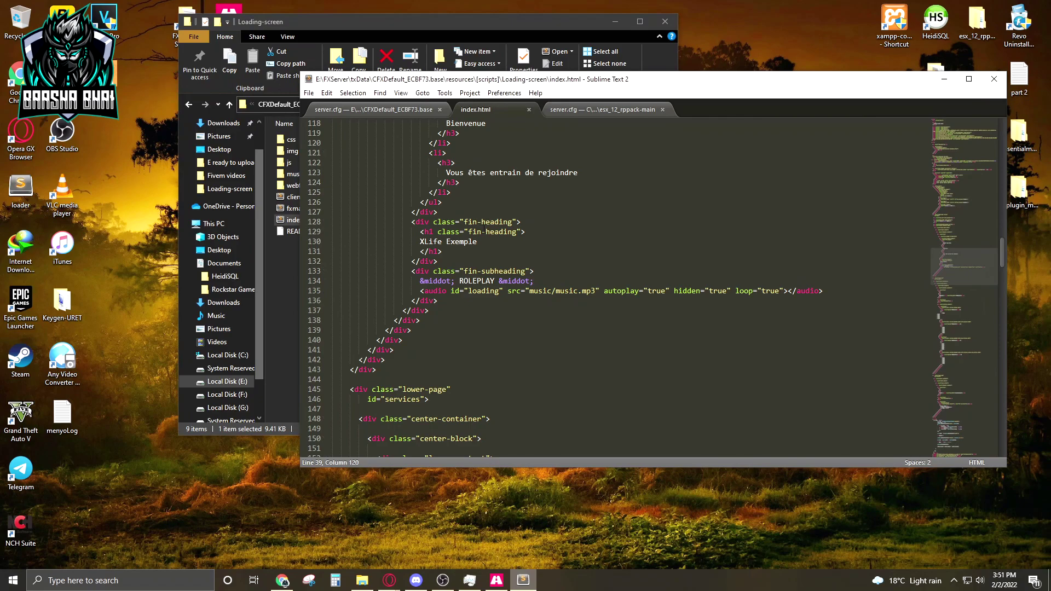
{"action": "scroll", "coordinate": [486, 230], "scroll_direction": "up", "scroll_amount": 1}
- Change the heading text 'XLife Exemple' to 'Titan' and save index.html
{"action": "left_click_drag", "start_coordinate": [421, 271], "coordinate": [481, 271]}
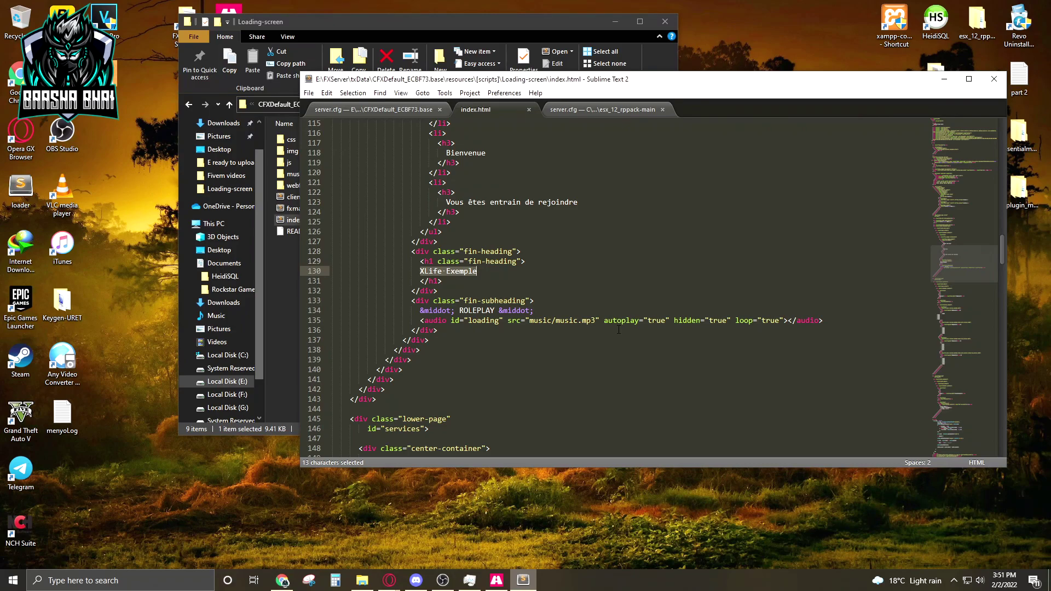
{"action": "type", "text": "Titan"}
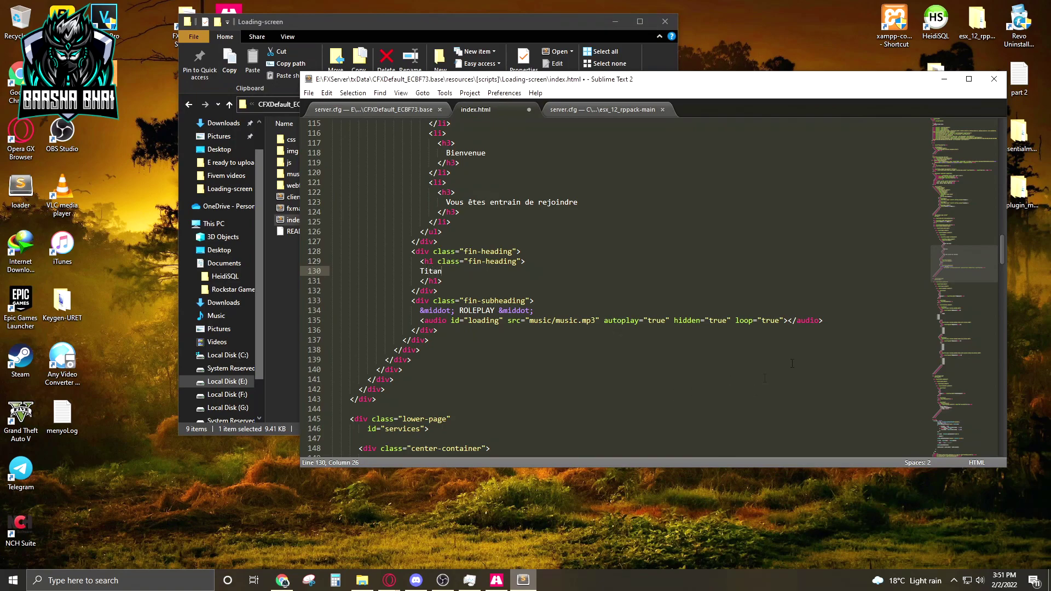
{"action": "scroll", "coordinate": [624, 287], "scroll_direction": "down", "scroll_amount": 3}
{"action": "key", "text": "ctrl+s"}
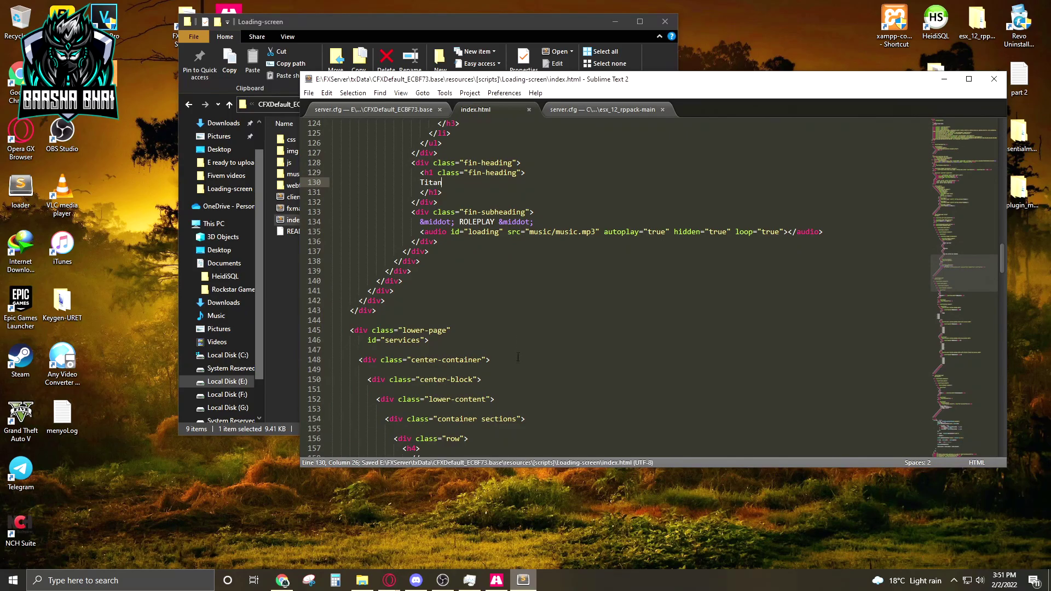
{"action": "scroll", "coordinate": [517, 341], "scroll_direction": "down", "scroll_amount": 5}
{"action": "scroll", "coordinate": [518, 353], "scroll_direction": "down", "scroll_amount": 5}
{"action": "scroll", "coordinate": [518, 359], "scroll_direction": "down", "scroll_amount": 5}
{"action": "scroll", "coordinate": [517, 359], "scroll_direction": "down", "scroll_amount": 5}
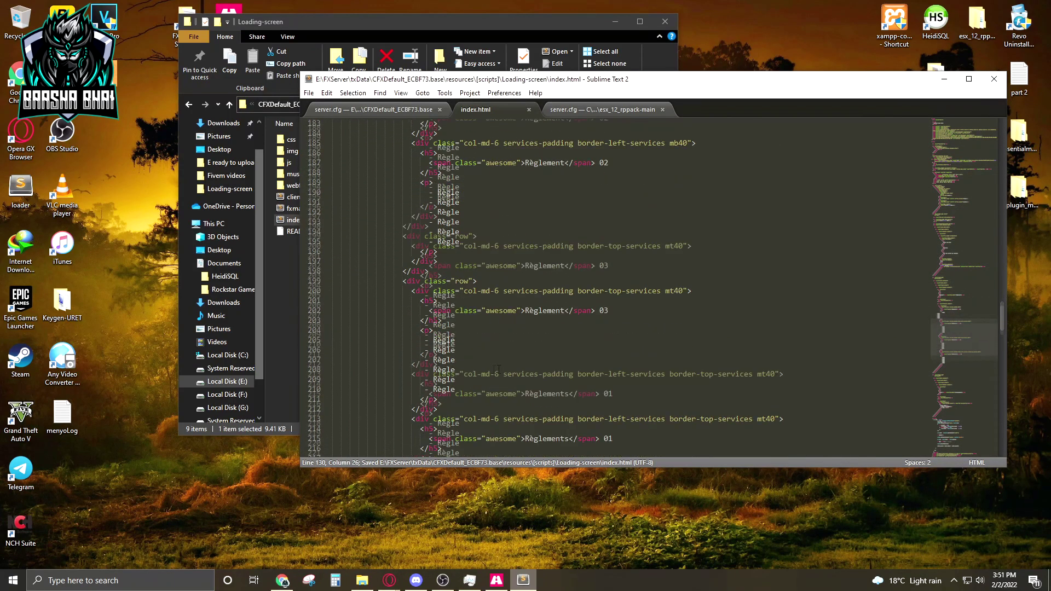
{"action": "scroll", "coordinate": [518, 358], "scroll_direction": "down", "scroll_amount": 5}
{"action": "scroll", "coordinate": [518, 361], "scroll_direction": "down", "scroll_amount": 5}
{"action": "scroll", "coordinate": [493, 370], "scroll_direction": "down", "scroll_amount": 2}
{"action": "scroll", "coordinate": [492, 370], "scroll_direction": "down", "scroll_amount": 3}
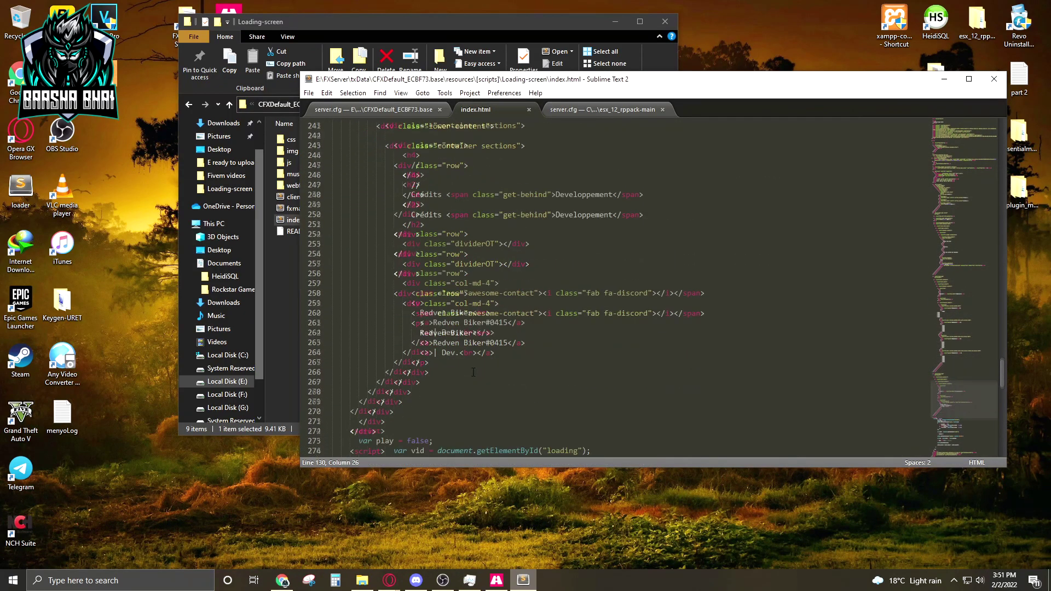
{"action": "scroll", "coordinate": [460, 329], "scroll_direction": "down", "scroll_amount": 2}
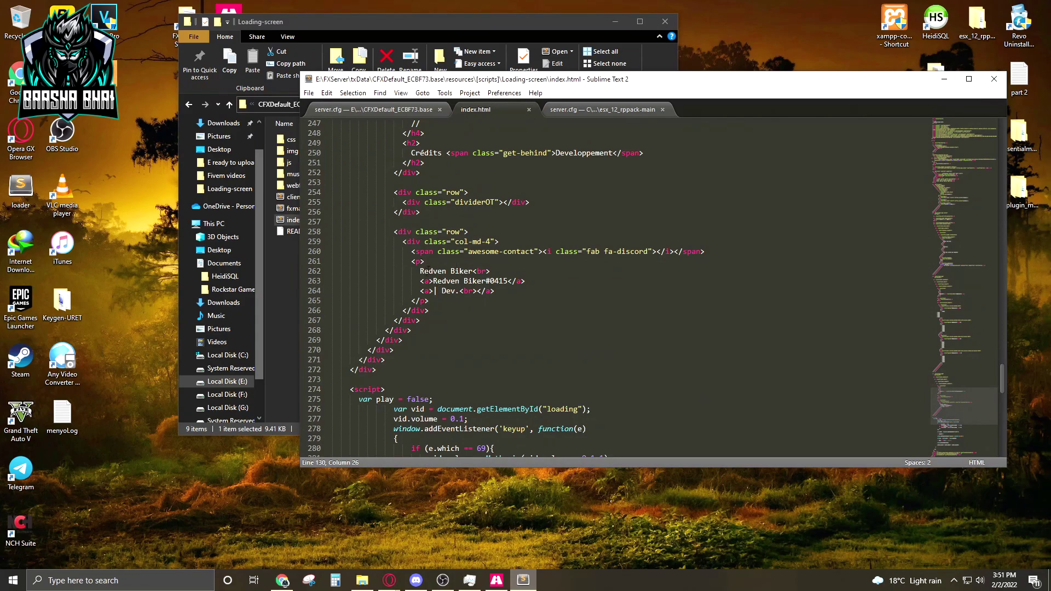
{"action": "left_click_drag", "start_coordinate": [433, 281], "coordinate": [440, 281]}
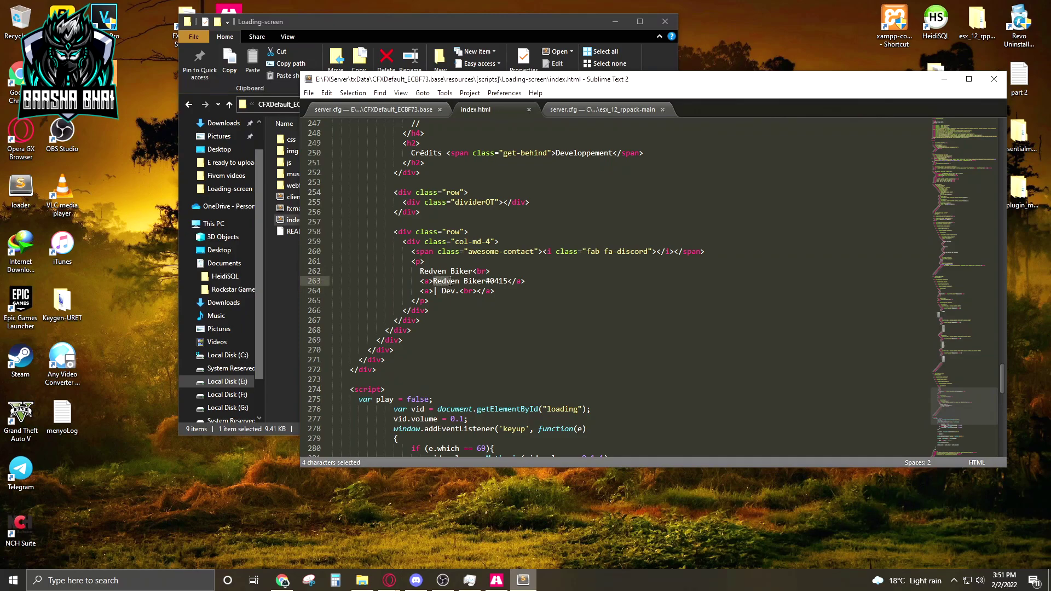
{"action": "left_click", "coordinate": [463, 282]}
{"action": "left_click_drag", "start_coordinate": [420, 271], "coordinate": [475, 271]}
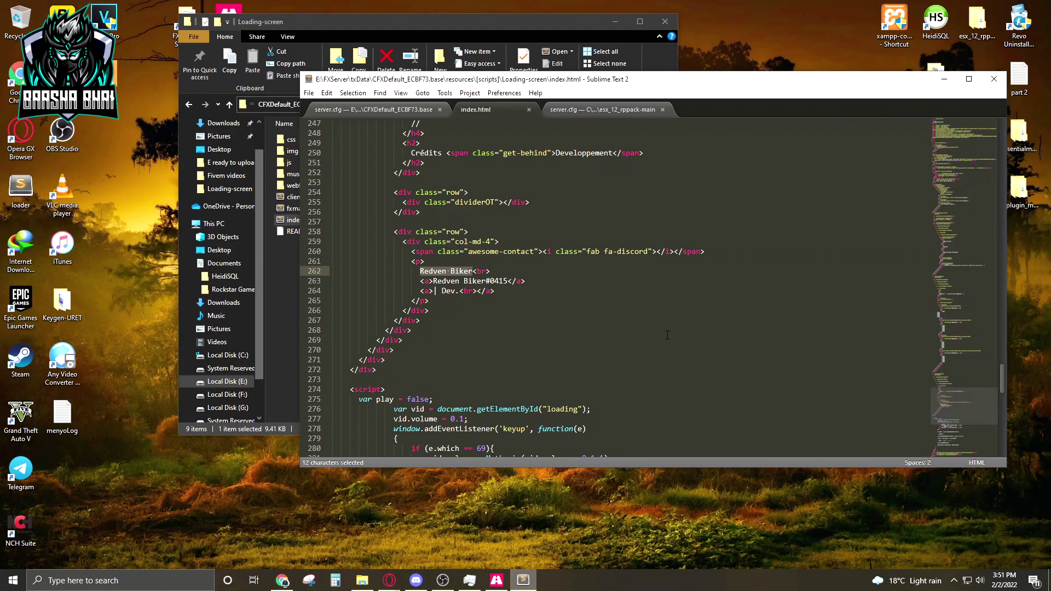
{"action": "type", "text": "Baas"}
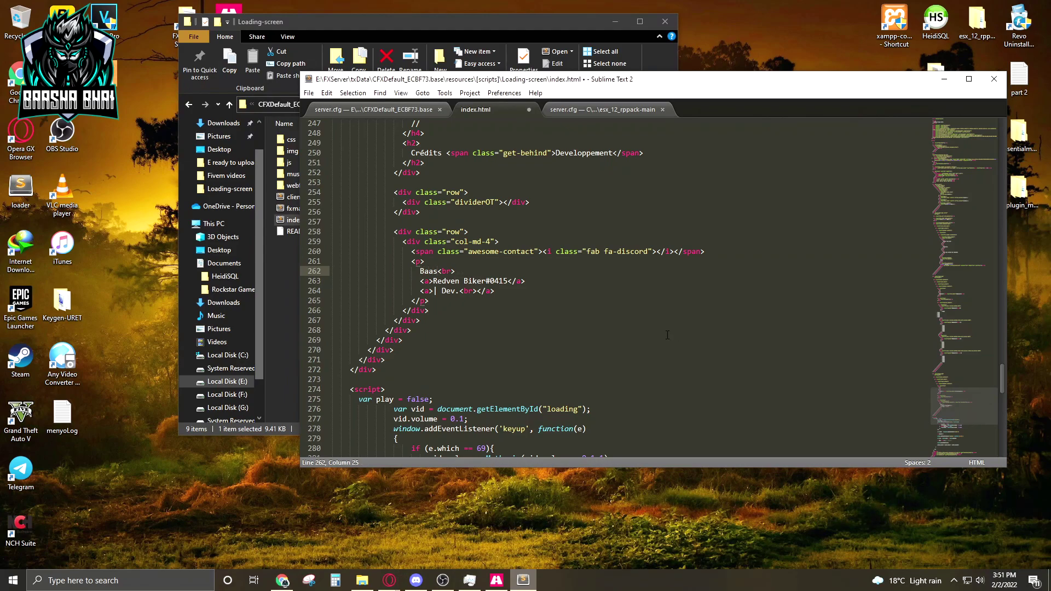
{"action": "type", "text": "ha"}
{"action": "type", "text": " bha"}
{"action": "type", "text": "i"}
{"action": "left_click_drag", "start_coordinate": [431, 280], "coordinate": [508, 282]}
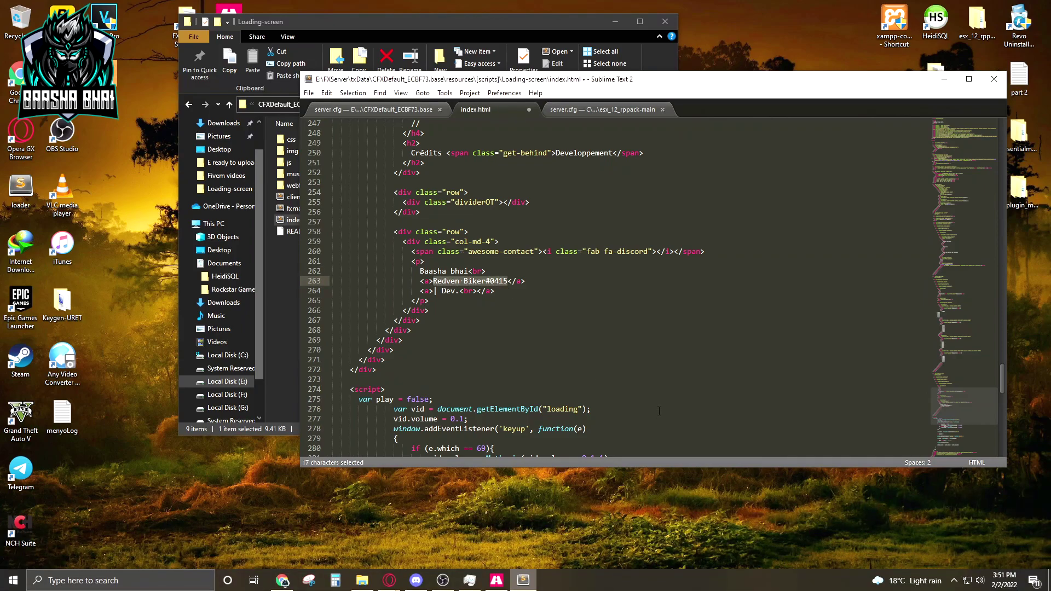
{"action": "type", "text": "baasha"}
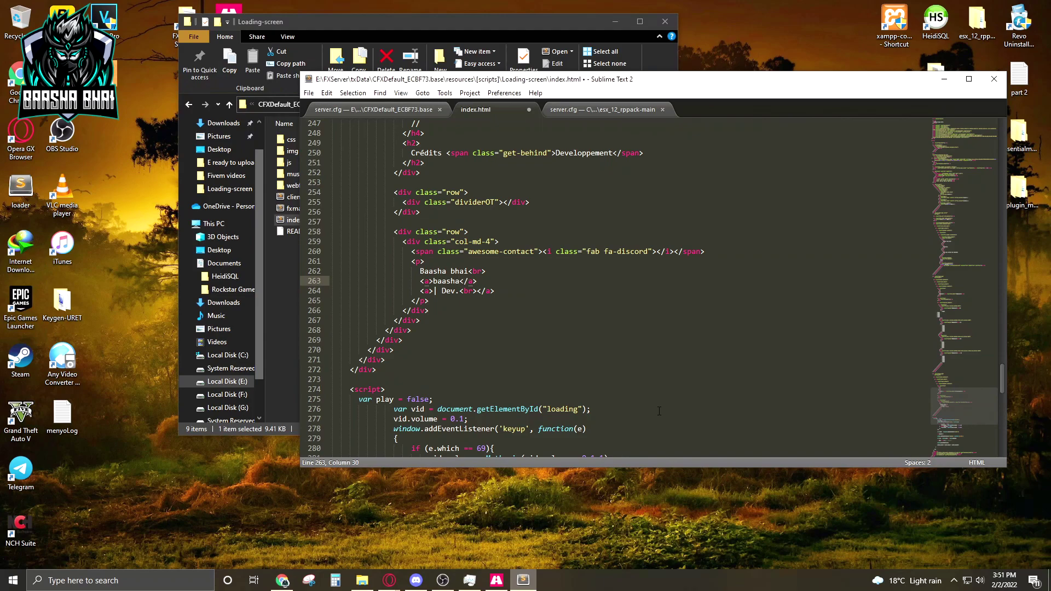
{"action": "type", "text": " bhai"}
{"action": "key", "text": "ctrl+s"}
{"action": "scroll", "coordinate": [575, 288], "scroll_direction": "up", "scroll_amount": 5}
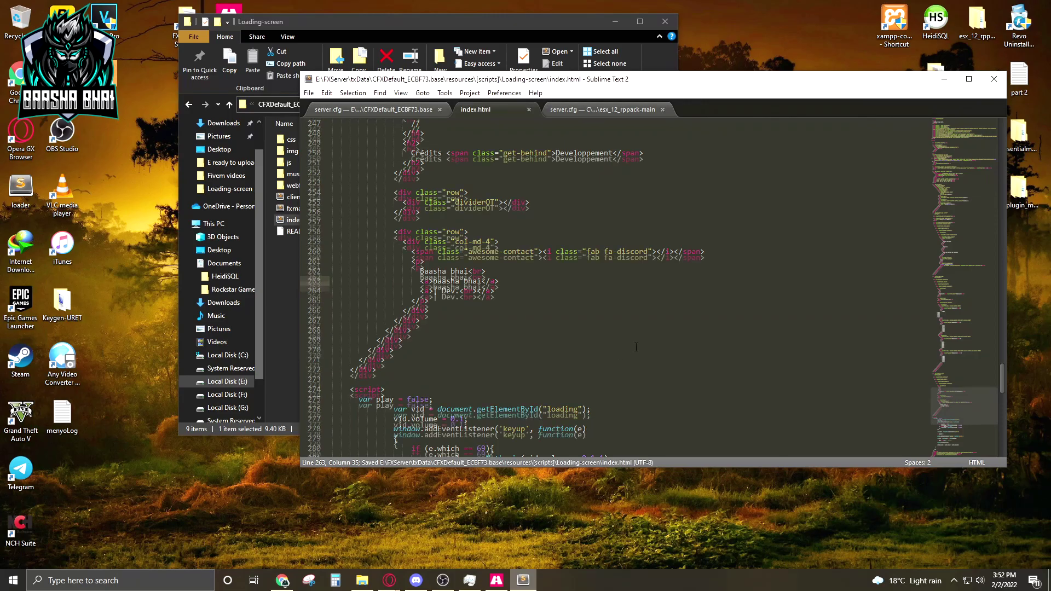
{"action": "scroll", "coordinate": [576, 288], "scroll_direction": "up", "scroll_amount": 5}
{"action": "scroll", "coordinate": [575, 287], "scroll_direction": "up", "scroll_amount": 4}
{"action": "left_click_drag", "start_coordinate": [1000, 338], "coordinate": [1000, 119]}
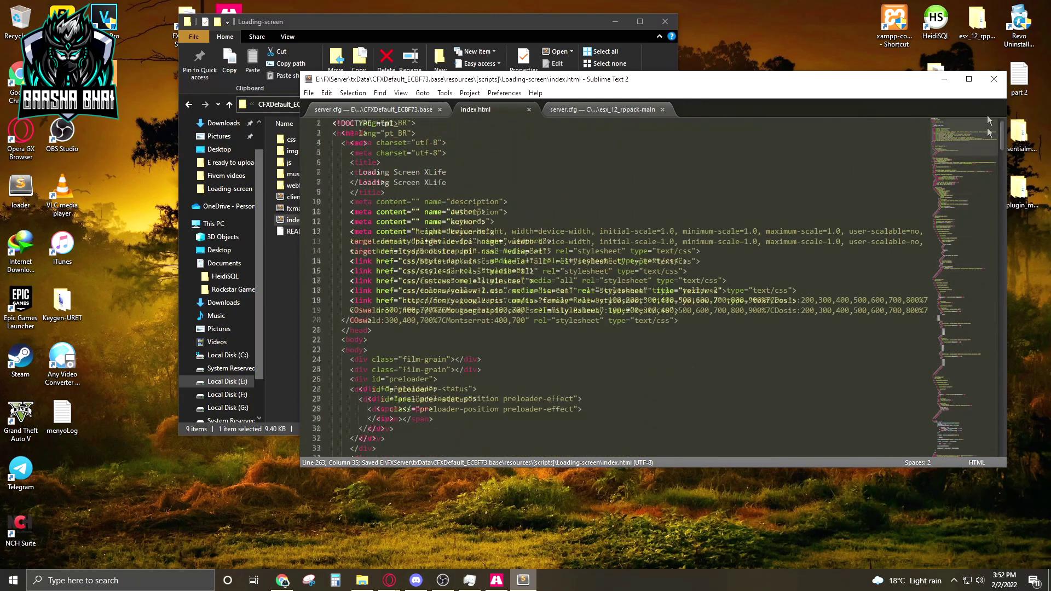
{"action": "left_click", "coordinate": [309, 92]}
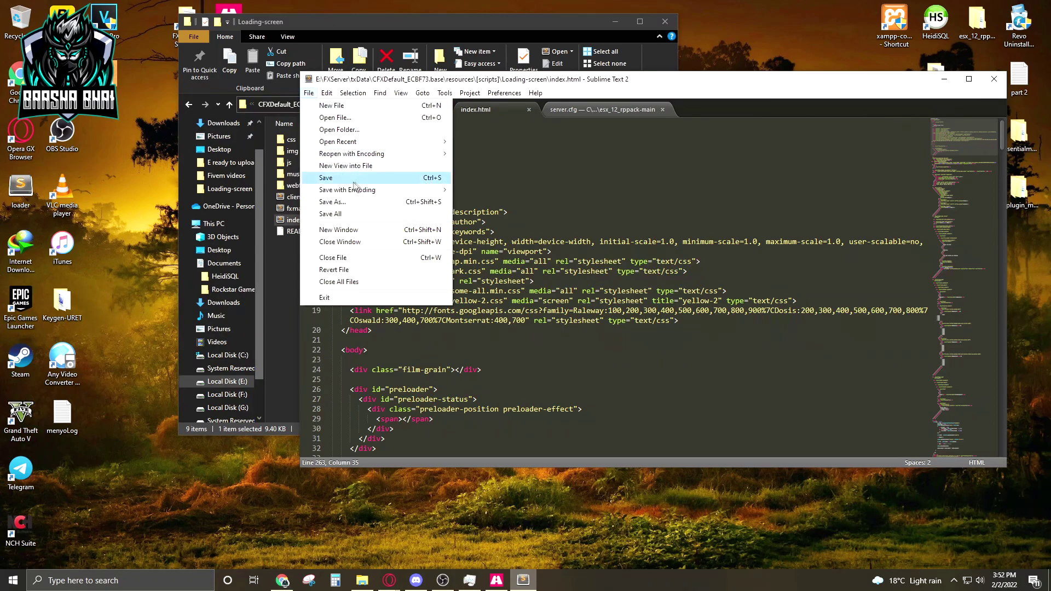
{"action": "left_click", "coordinate": [353, 179]}
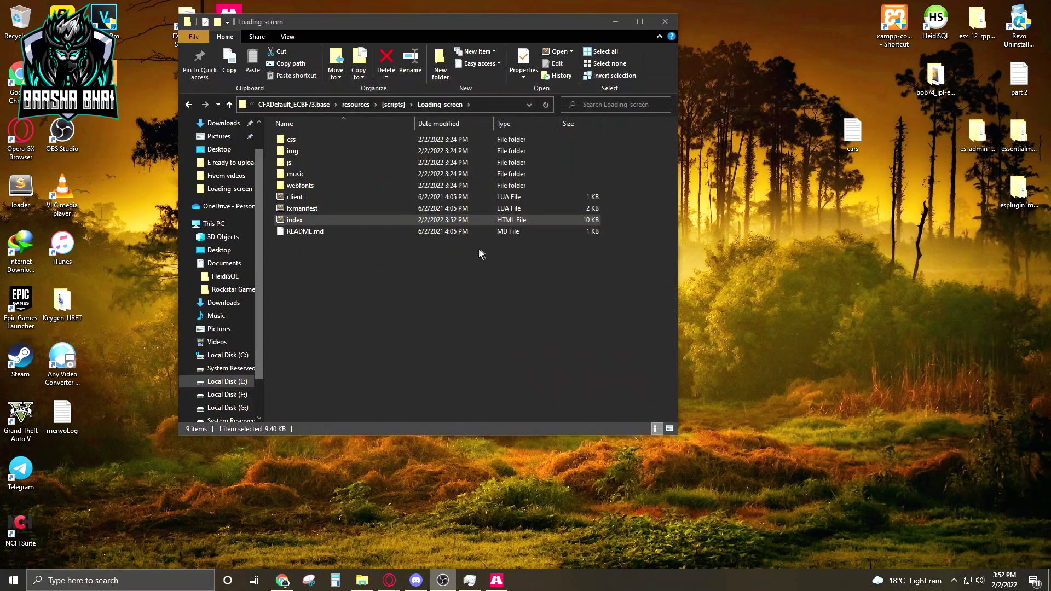
- Bring up and hide the FXServer console, then launch FiveM to join the server
{"action": "left_click", "coordinate": [347, 293]}
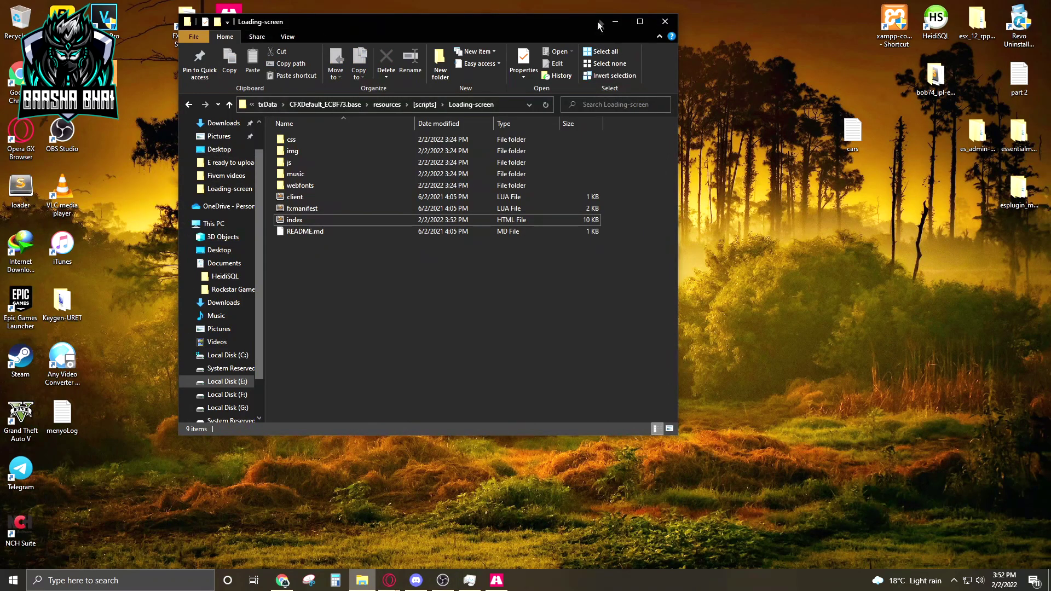
{"action": "left_click", "coordinate": [496, 581]}
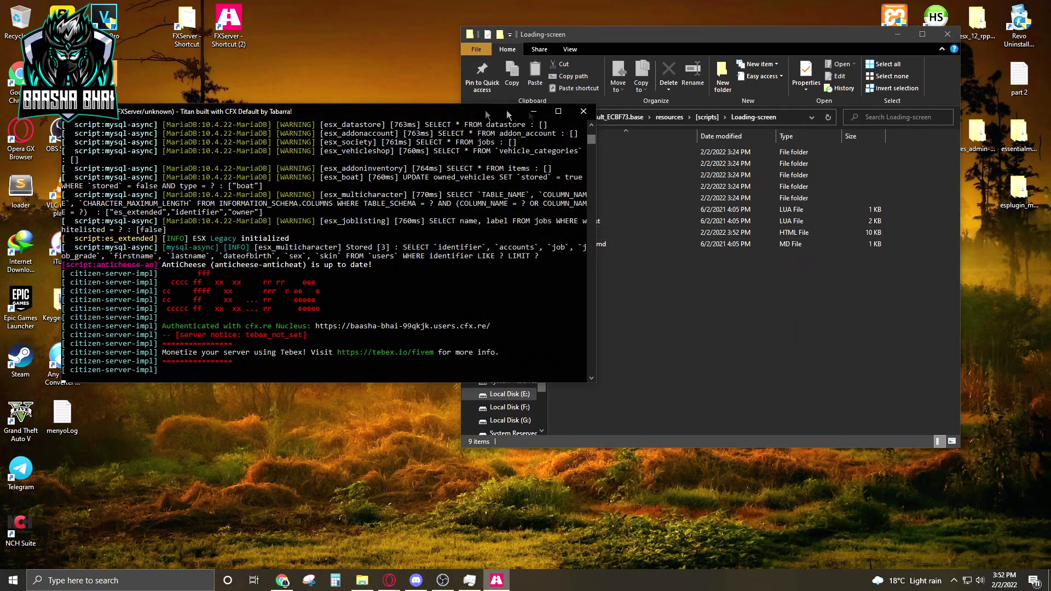
{"action": "left_click", "coordinate": [534, 111]}
{"action": "right_click", "coordinate": [270, 213]}
{"action": "left_click", "coordinate": [123, 87]}
{"action": "left_click", "coordinate": [948, 35]}
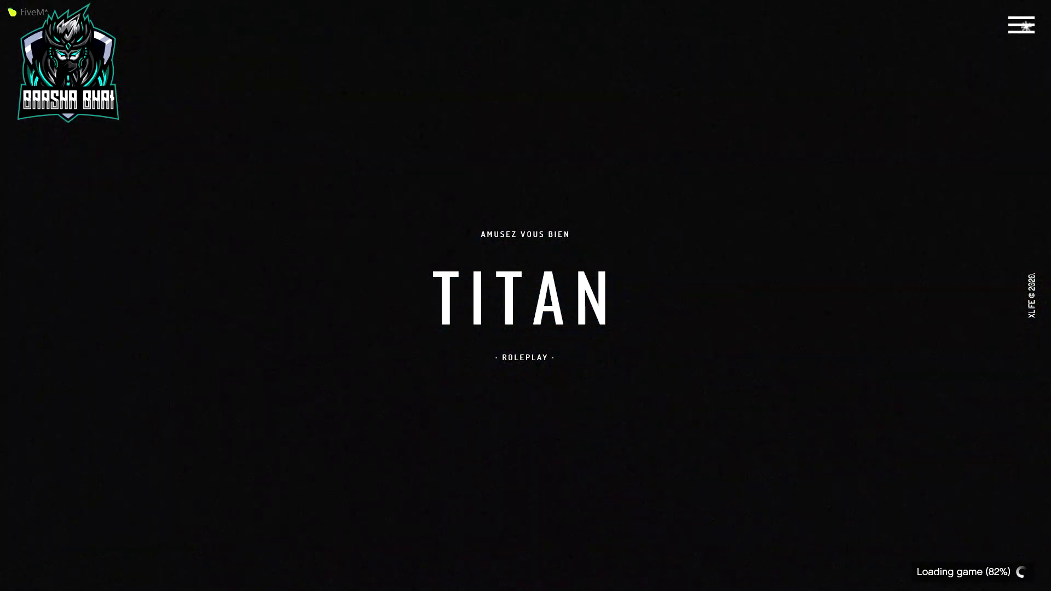
- Open and close the Titan loading screen's side menu while the game finishes loading
{"action": "left_click", "coordinate": [1022, 25]}
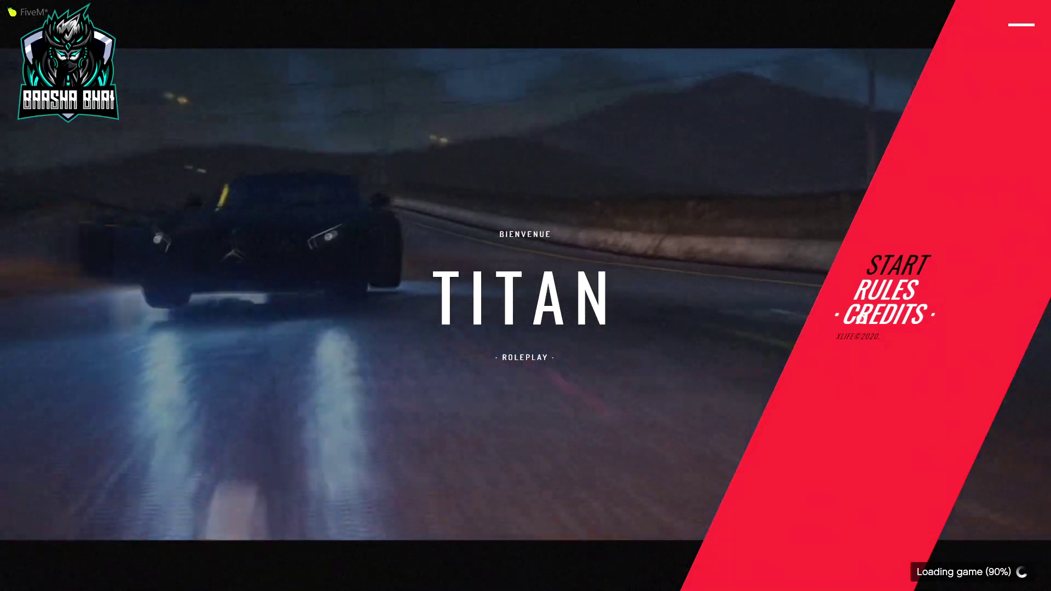
{"action": "left_click", "coordinate": [871, 316]}
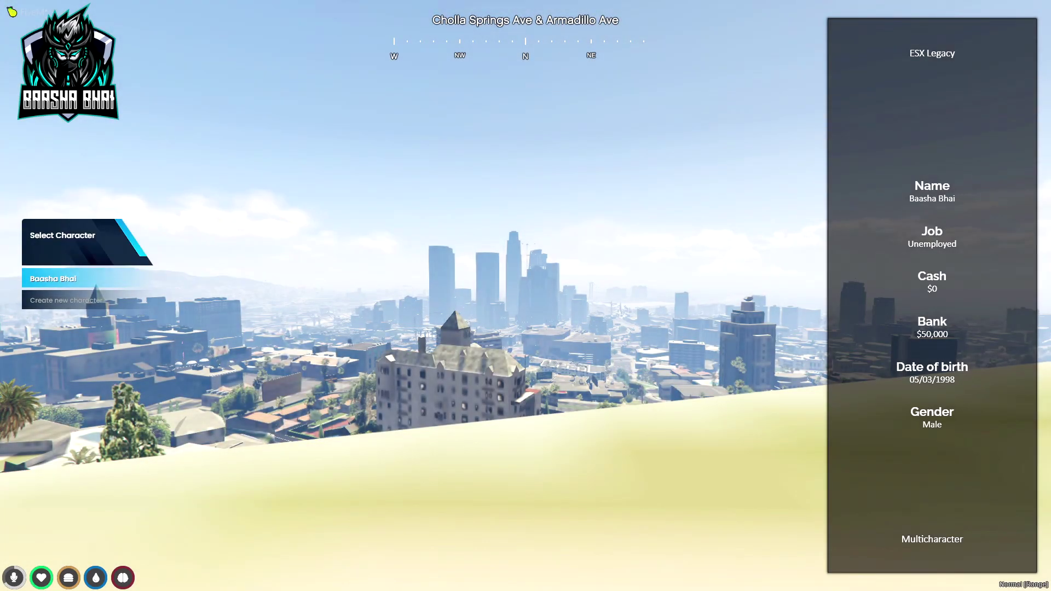
- Spawn as Baasha Bhai, run along Alta St, and open the world map
{"action": "key", "text": "Down"}
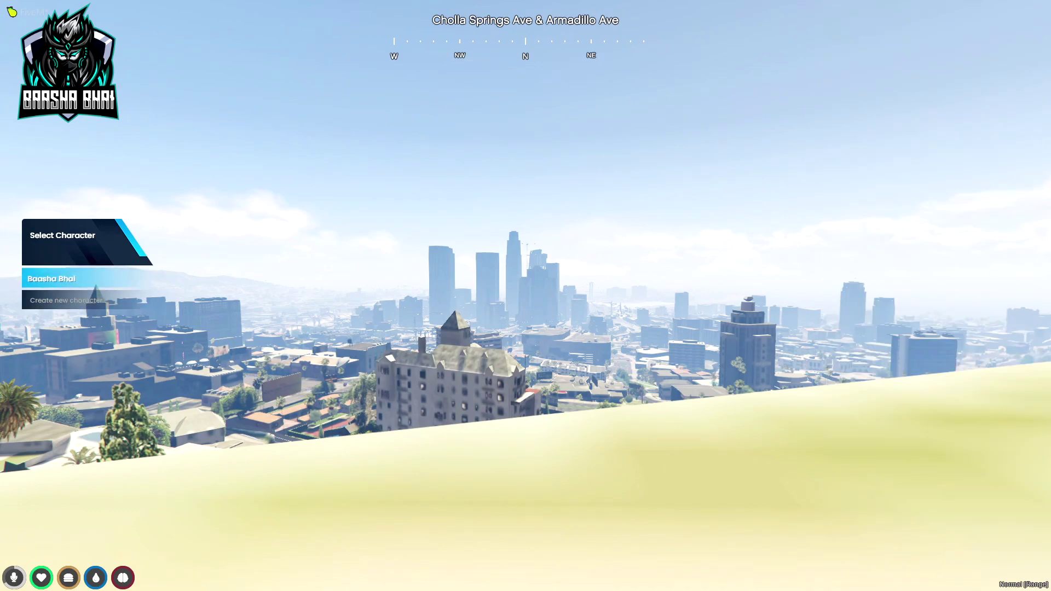
{"action": "key", "text": "Return"}
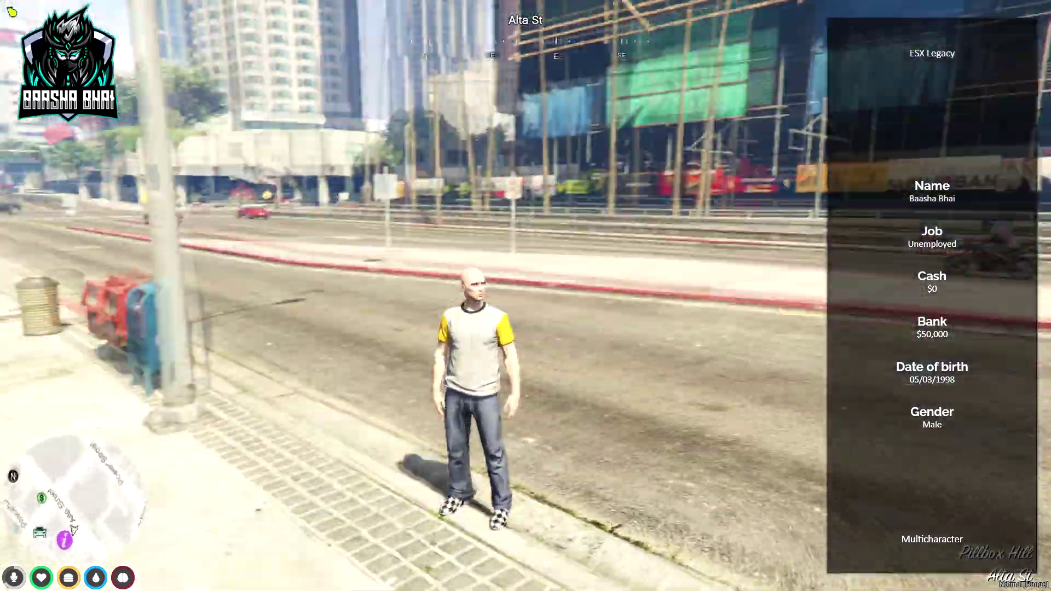
{"action": "key", "text": "w"}
{"action": "key", "text": "w"}
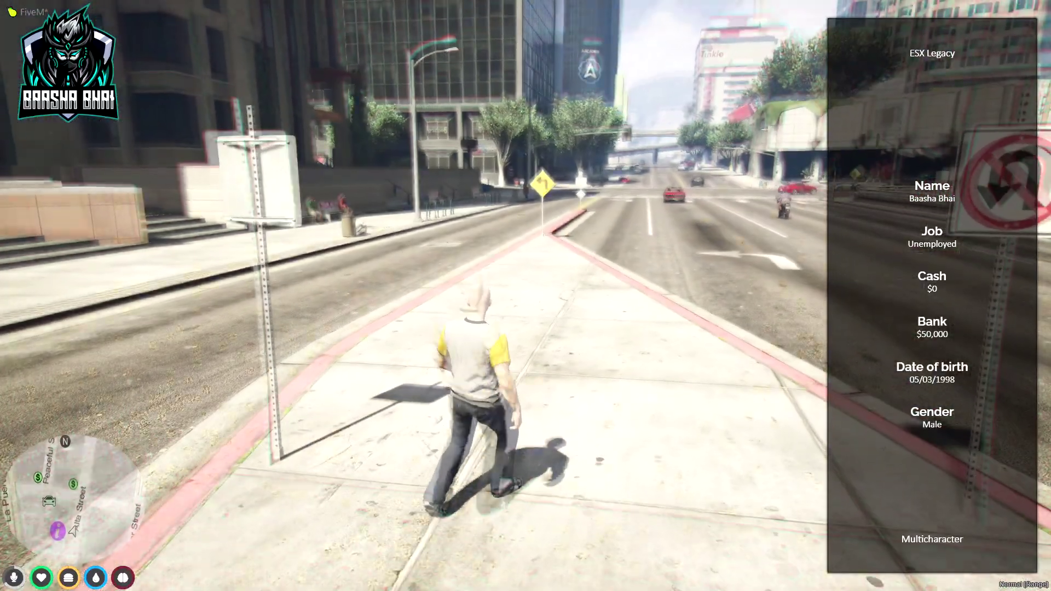
{"action": "key", "text": "Escape"}
{"action": "key", "text": "Return"}
{"action": "scroll", "coordinate": [669, 352], "scroll_direction": "down", "scroll_amount": 3}
{"action": "scroll", "coordinate": [543, 286], "scroll_direction": "up", "scroll_amount": 1}
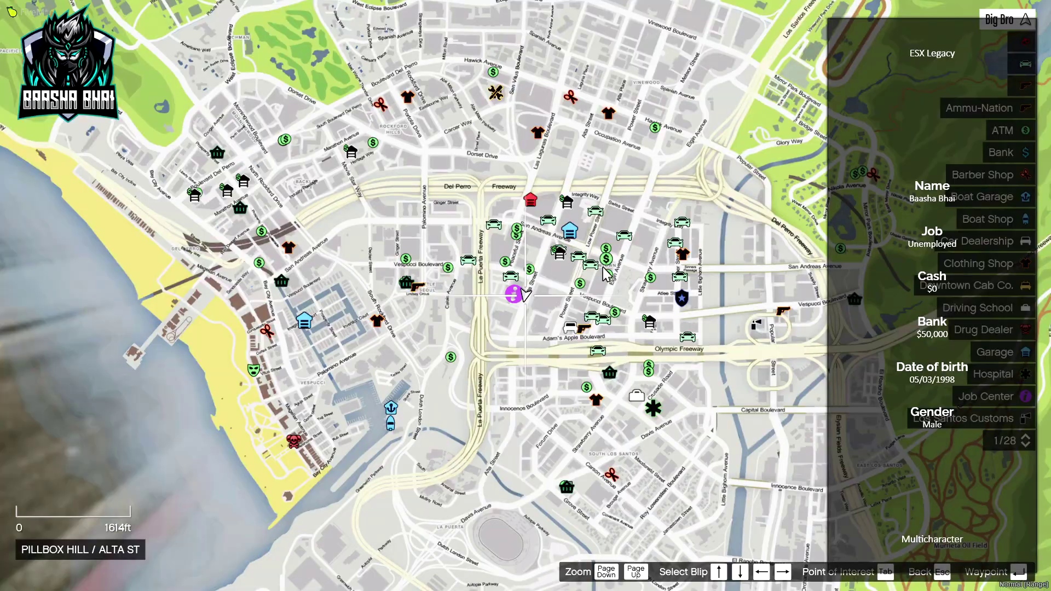
{"action": "scroll", "coordinate": [608, 274], "scroll_direction": "up", "scroll_amount": 3}
{"action": "scroll", "coordinate": [535, 231], "scroll_direction": "down", "scroll_amount": 2}
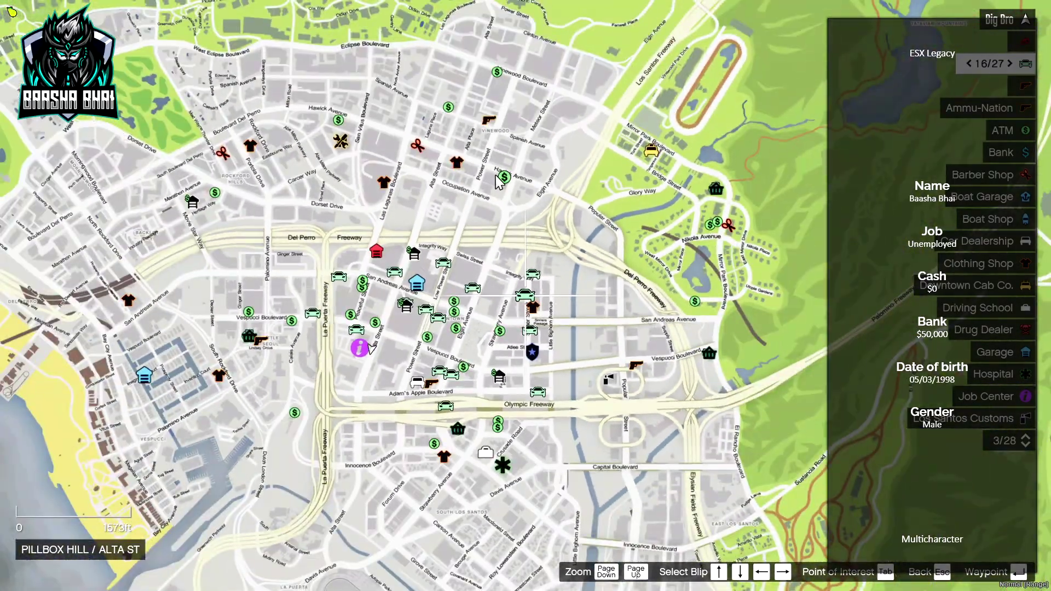
{"action": "scroll", "coordinate": [498, 182], "scroll_direction": "down", "scroll_amount": 3}
{"action": "scroll", "coordinate": [436, 206], "scroll_direction": "up", "scroll_amount": 2}
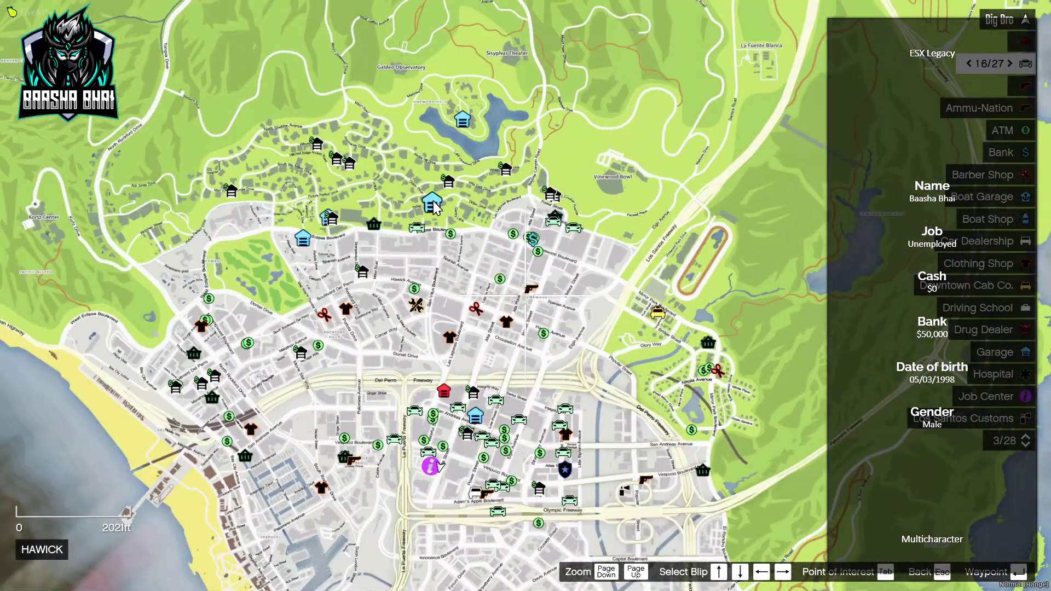
{"action": "left_click_drag", "start_coordinate": [498, 319], "coordinate": [462, 186]}
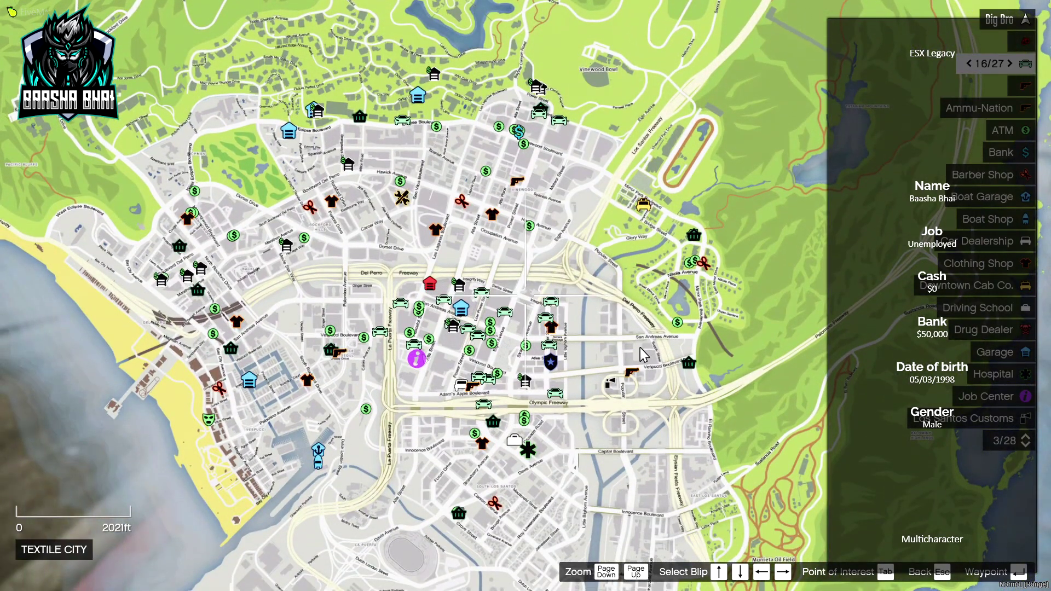
{"action": "left_click_drag", "start_coordinate": [644, 355], "coordinate": [397, 169]}
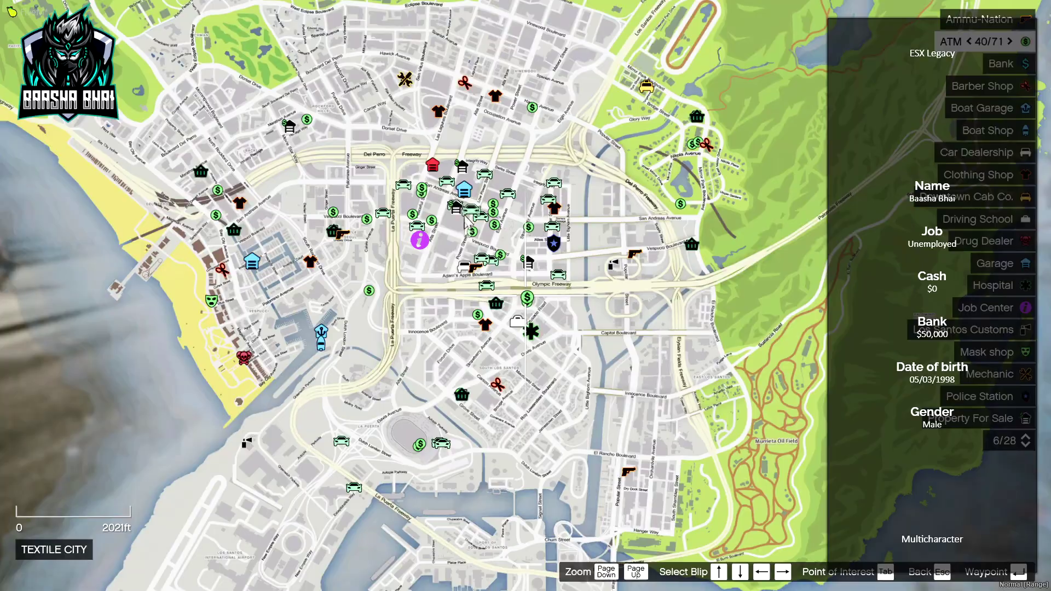
{"action": "left_click_drag", "start_coordinate": [465, 212], "coordinate": [648, 250]}
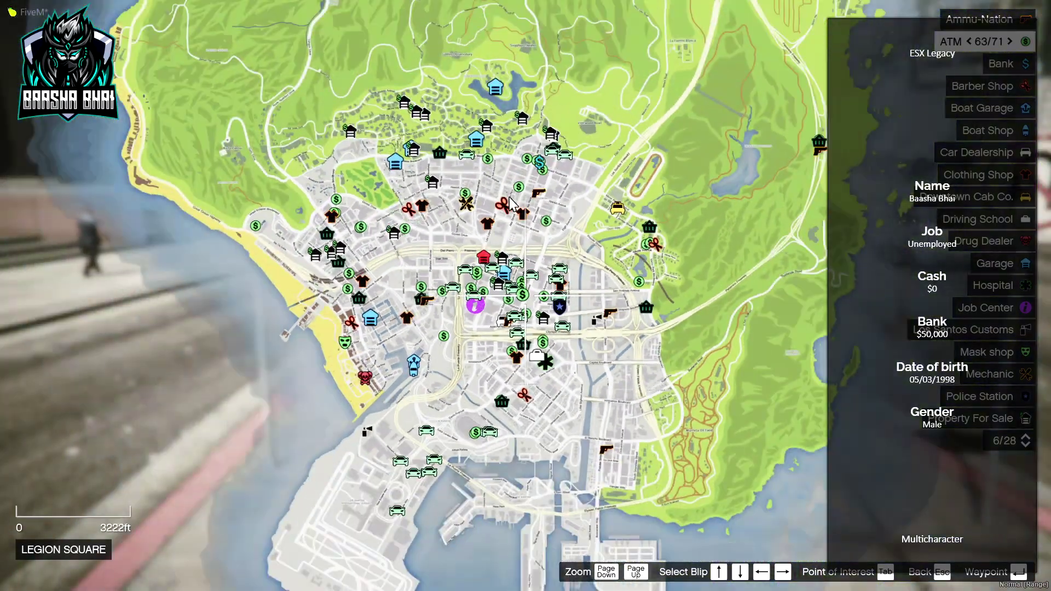
{"action": "scroll", "coordinate": [586, 215], "scroll_direction": "up", "scroll_amount": 3}
{"action": "mouse_move", "coordinate": [493, 247]}
{"action": "left_mouse_down"}
{"action": "mouse_move", "coordinate": [379, 367]}
{"action": "mouse_move", "coordinate": [387, 339]}
{"action": "left_mouse_up"}
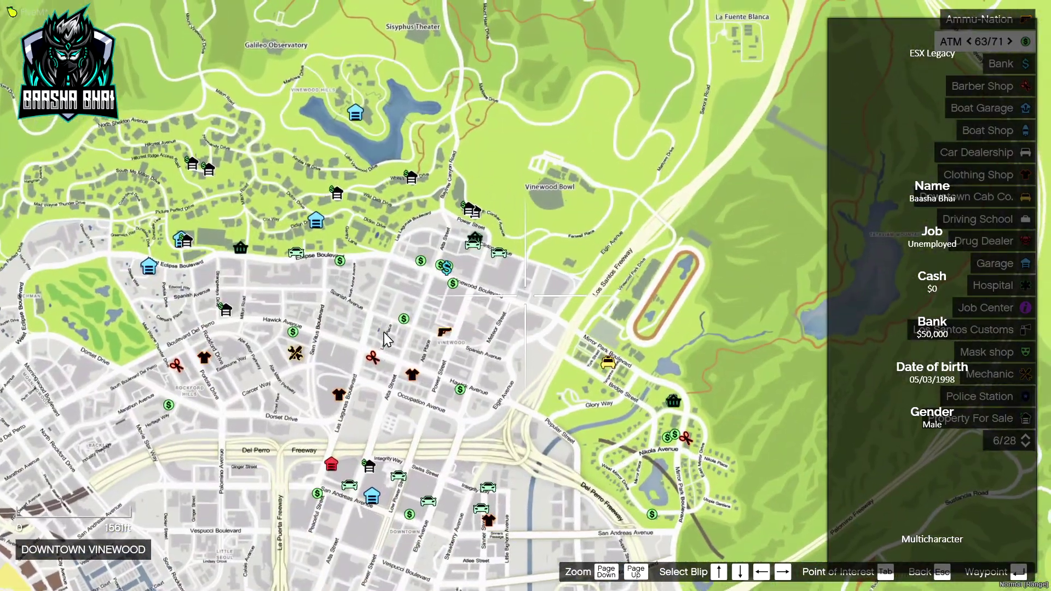
{"action": "scroll", "coordinate": [409, 337], "scroll_direction": "down", "scroll_amount": 4}
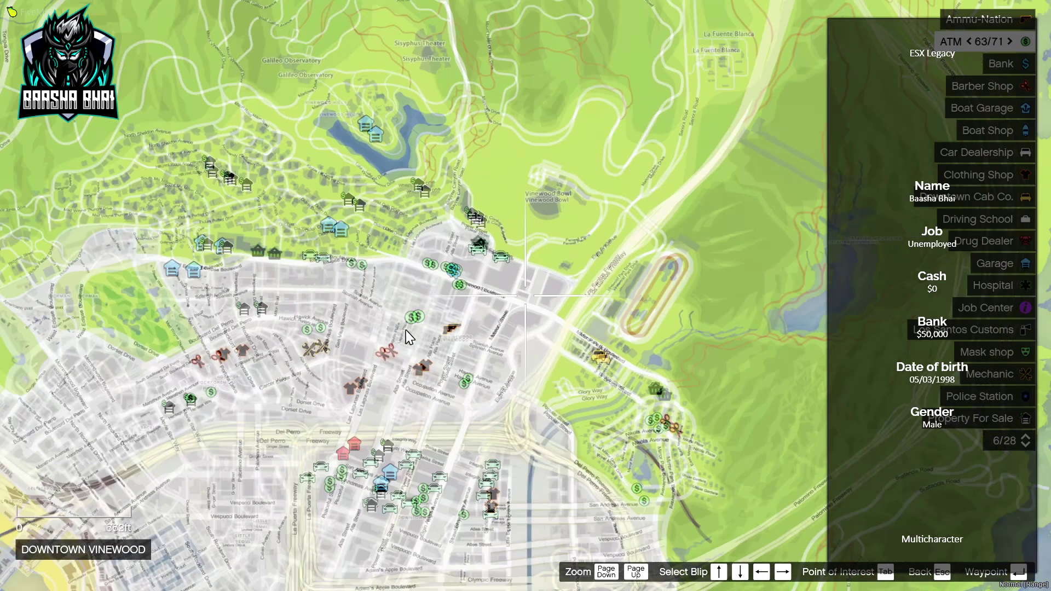